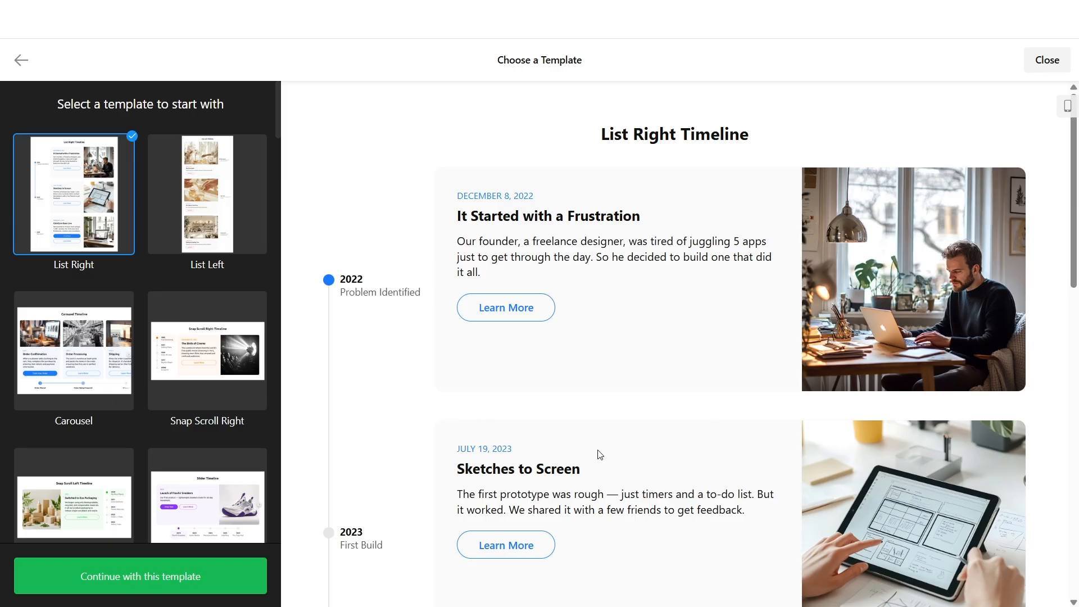
- Preview the List Left, Carousel, Snap Scroll Right, Snap Scroll Left and Slider timeline templates, paging through the Slider slides
{"action": "left_click", "coordinate": [217, 236]}
{"action": "scroll", "coordinate": [117, 281], "scroll_direction": "down", "scroll_amount": 1}
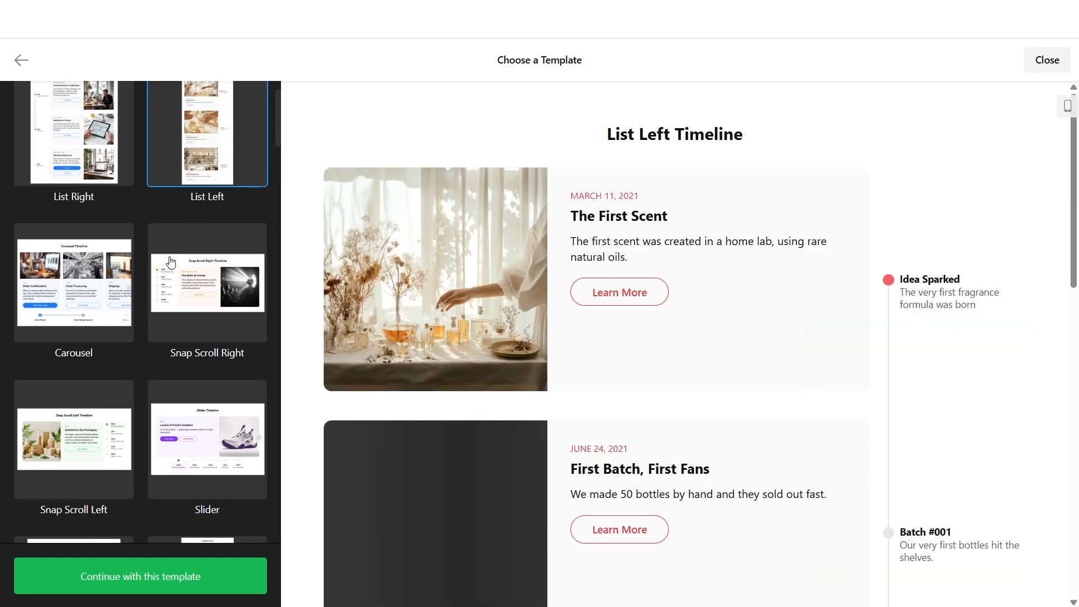
{"action": "left_click", "coordinate": [116, 281]}
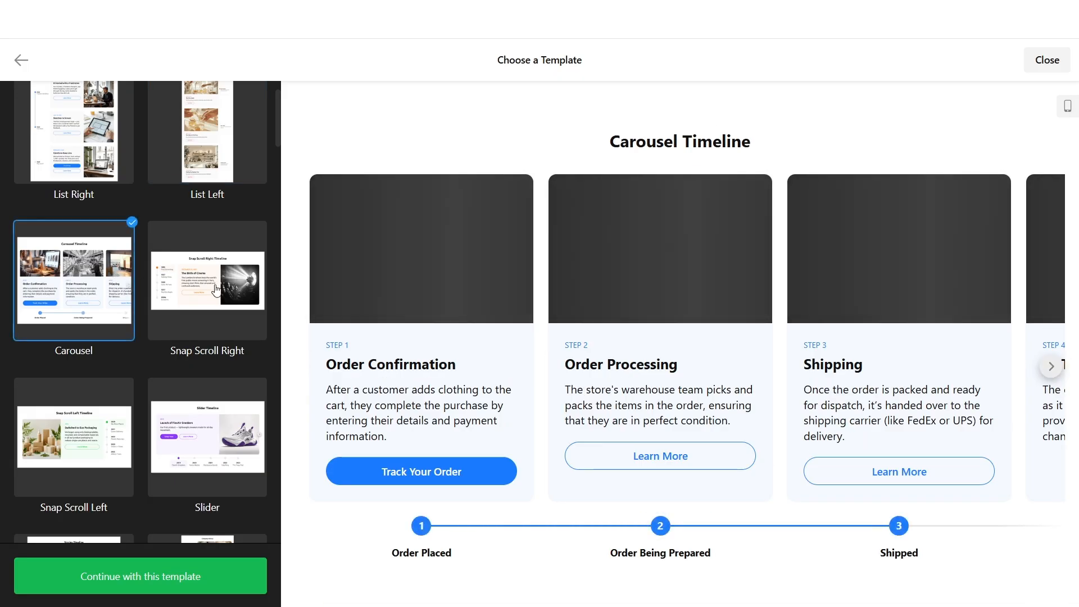
{"action": "left_click", "coordinate": [216, 290]}
{"action": "scroll", "coordinate": [118, 335], "scroll_direction": "down", "scroll_amount": 2}
{"action": "left_click", "coordinate": [118, 335]}
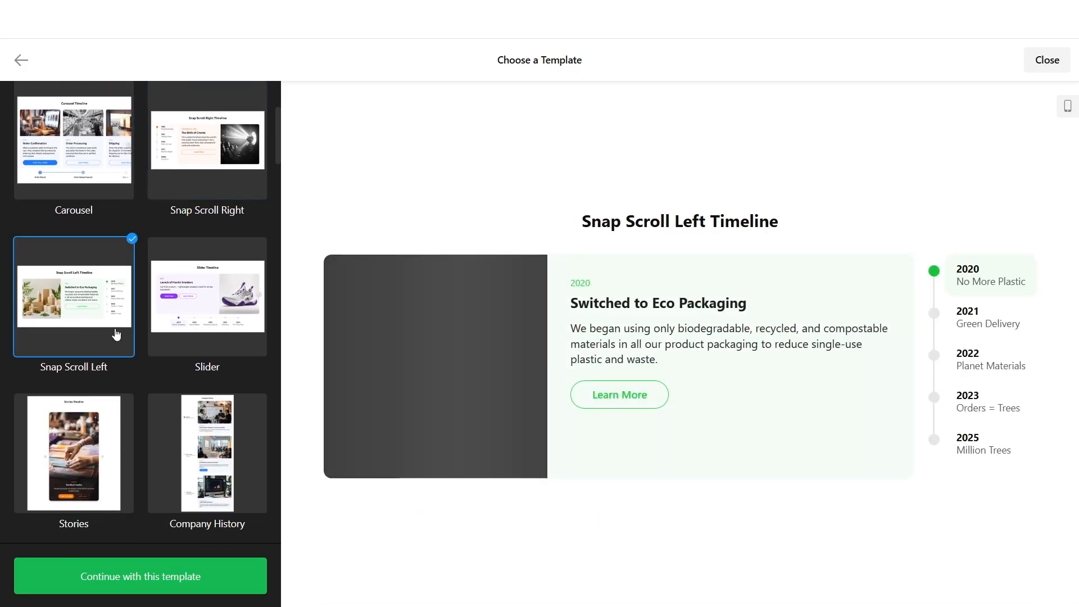
{"action": "left_click", "coordinate": [168, 297]}
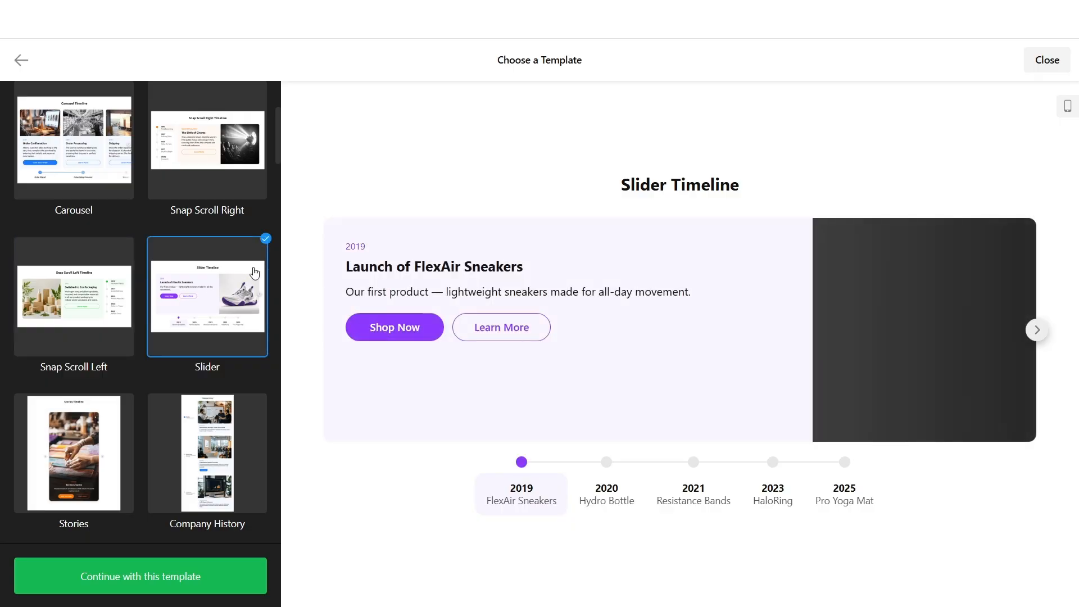
{"action": "left_click", "coordinate": [1038, 331]}
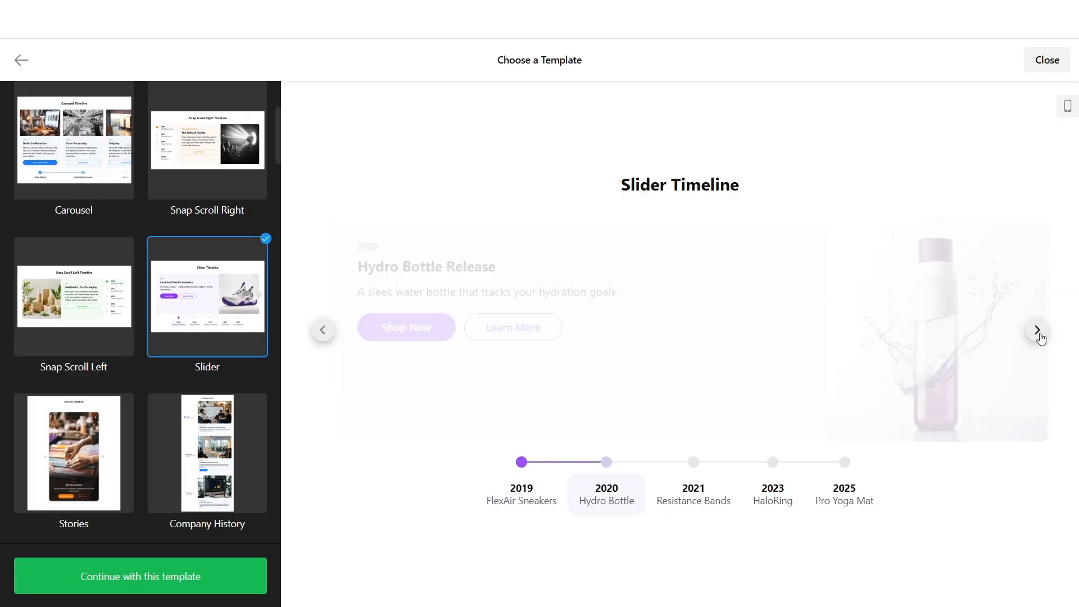
{"action": "left_click", "coordinate": [1037, 332]}
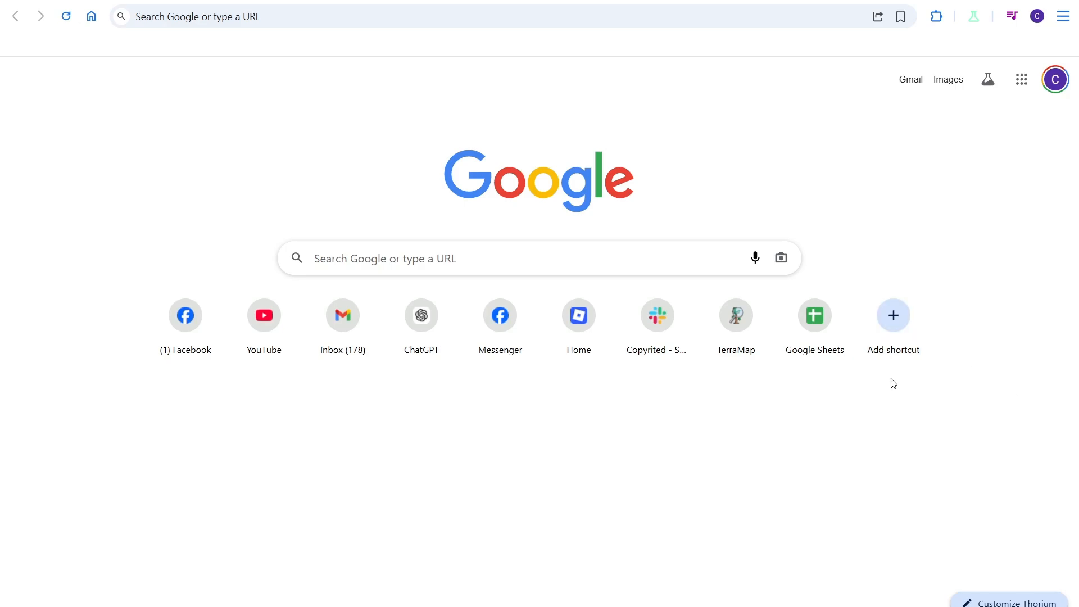
{"action": "left_click", "coordinate": [254, 18]}
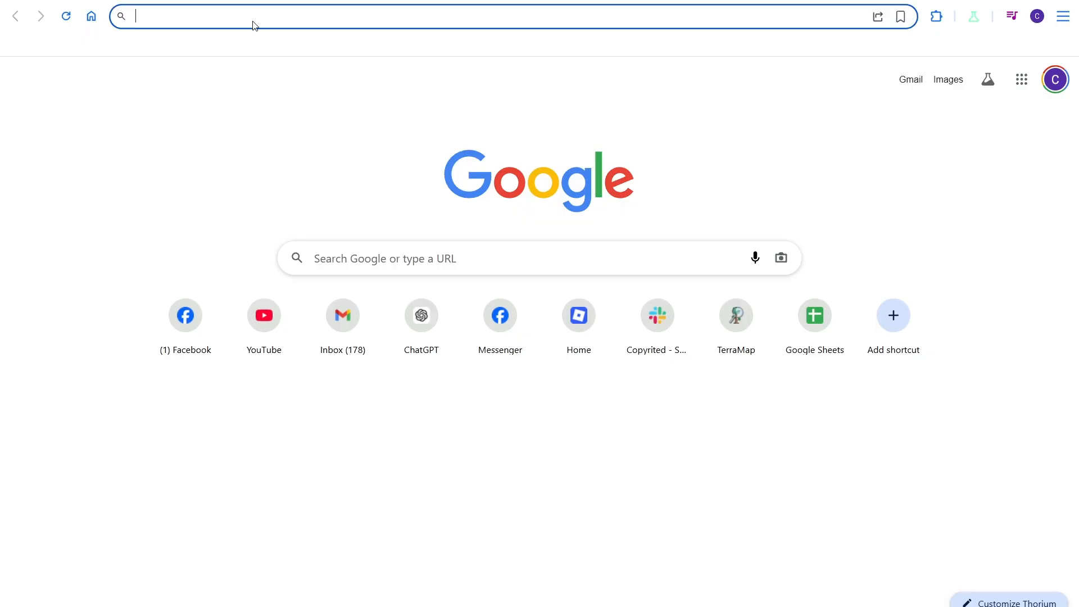
{"action": "type", "text": "https://go.elfsight.io/click?pid=3141&offer_id=3"}
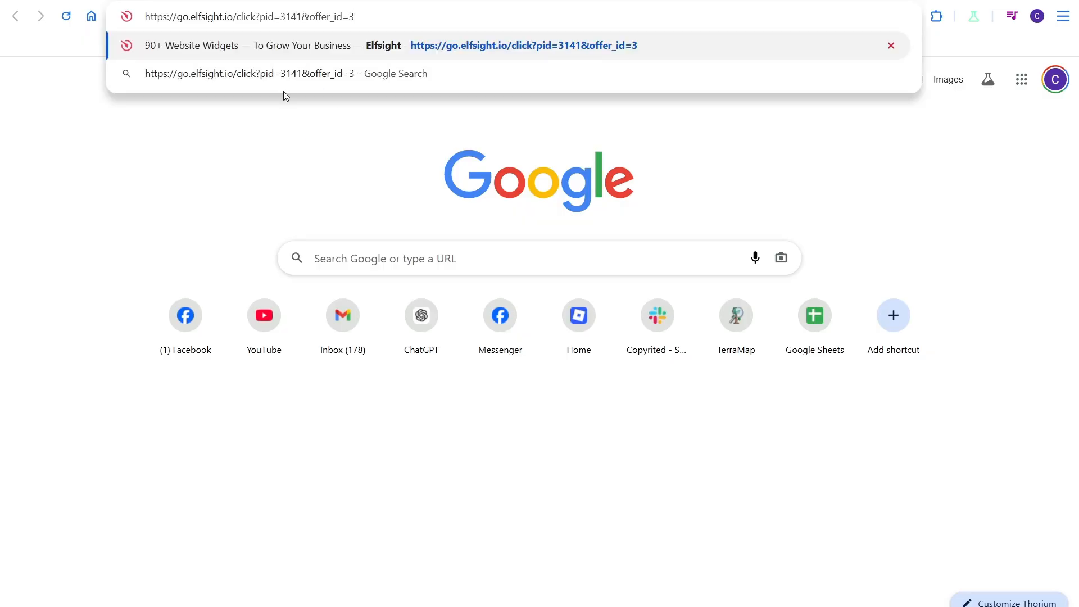
{"action": "left_click", "coordinate": [281, 46]}
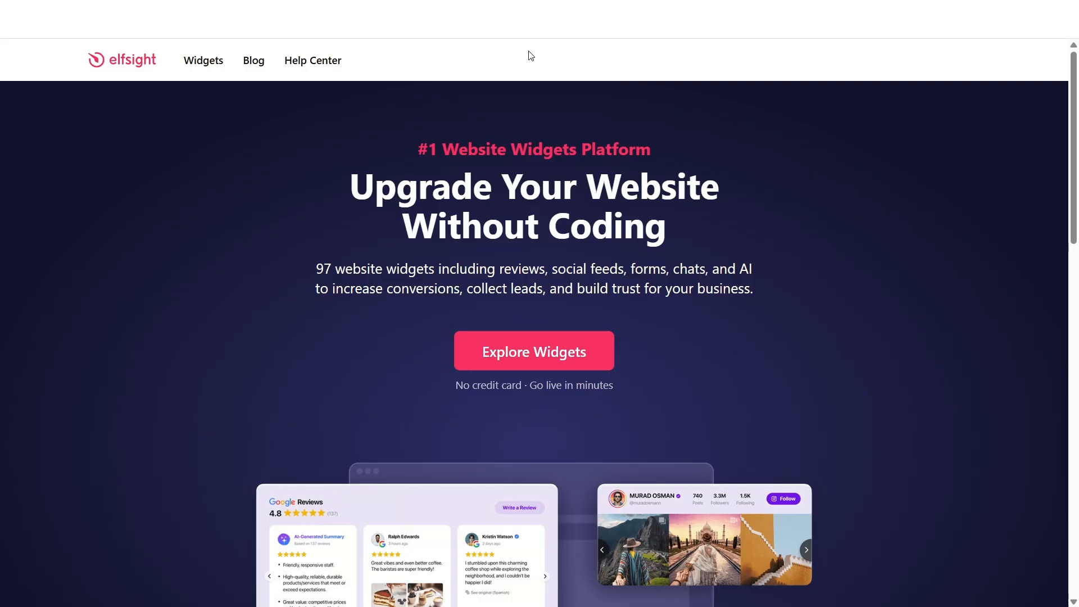
- Navigate to the Timeline widget page from the Widgets menu
{"action": "mouse_move", "coordinate": [219, 68]}
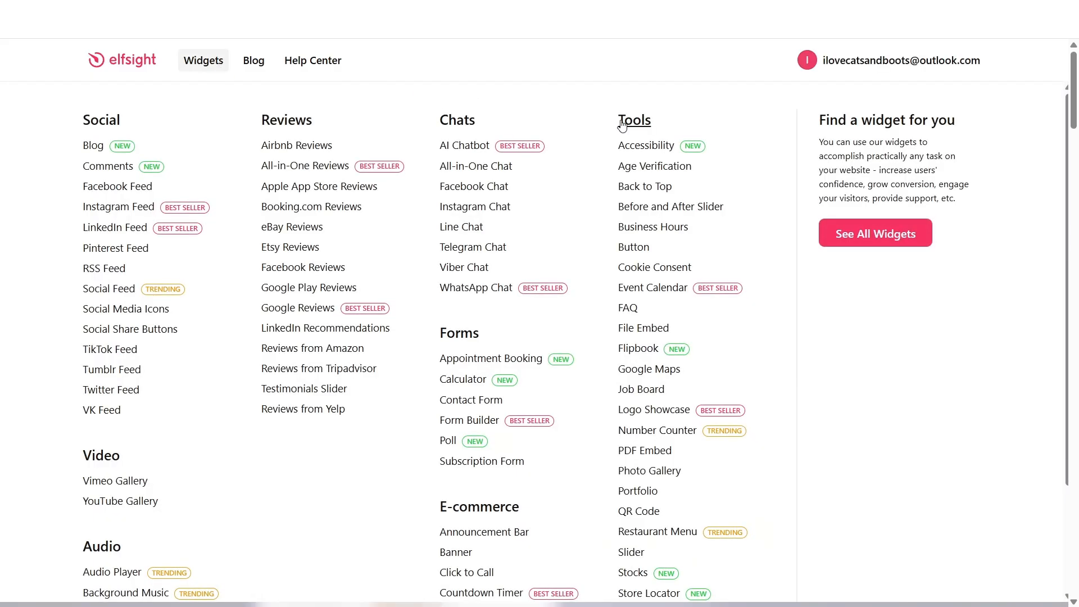
{"action": "scroll", "coordinate": [600, 123], "scroll_direction": "down", "scroll_amount": 2}
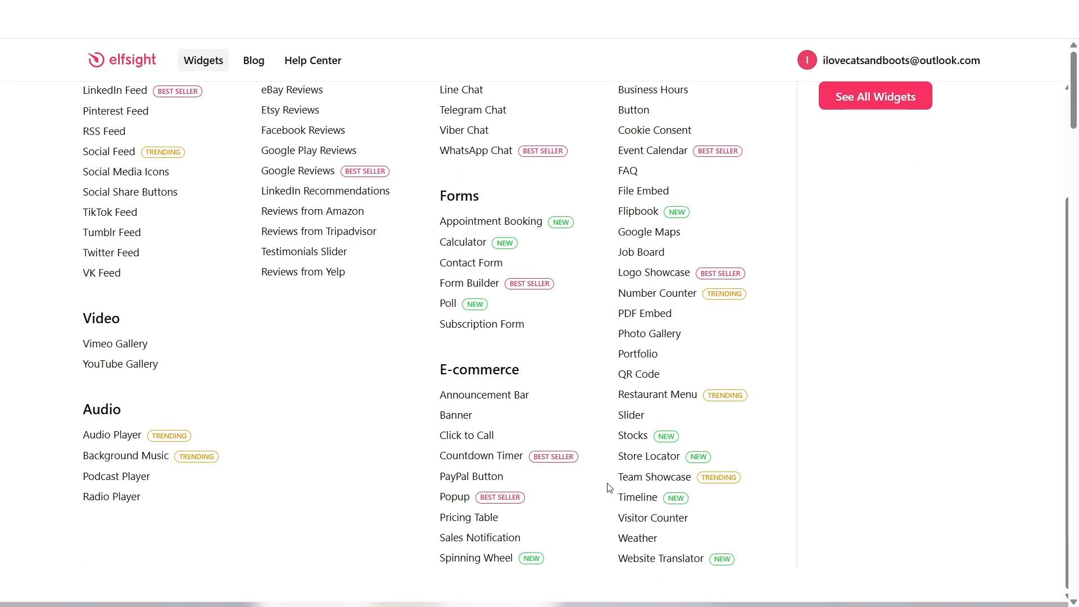
{"action": "left_click", "coordinate": [635, 499]}
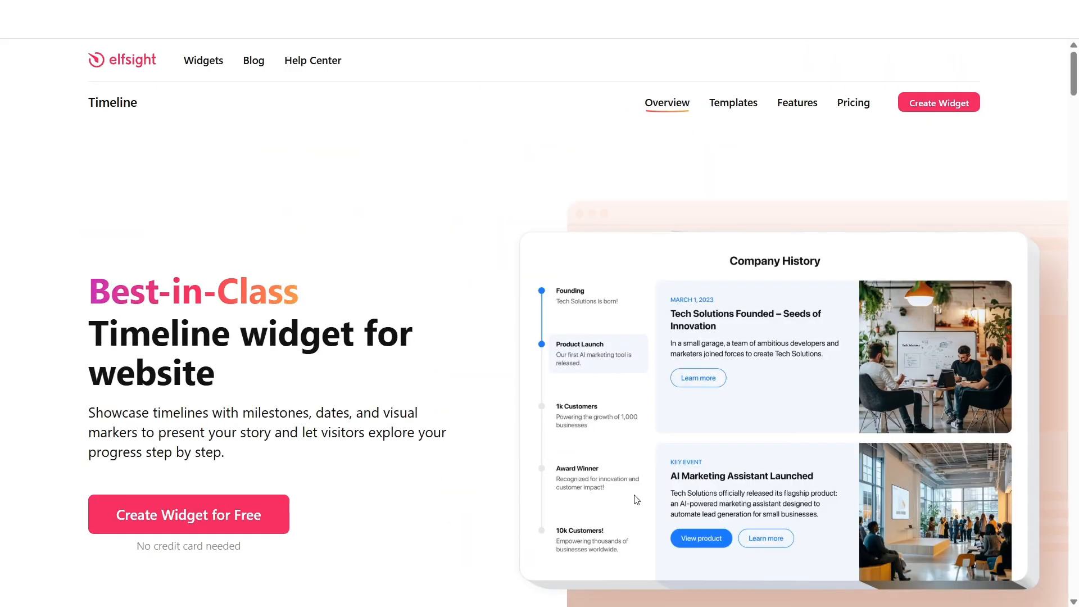
- Start creating a free Timeline widget and expand the widget editor to full size
{"action": "left_click", "coordinate": [261, 504]}
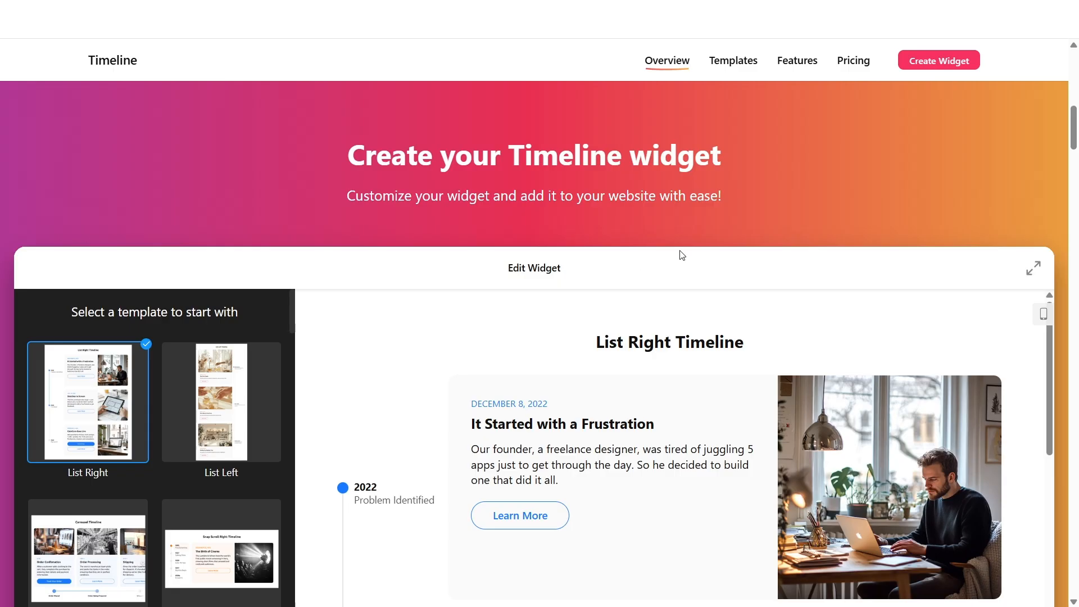
{"action": "scroll", "coordinate": [682, 256], "scroll_direction": "down", "scroll_amount": 4}
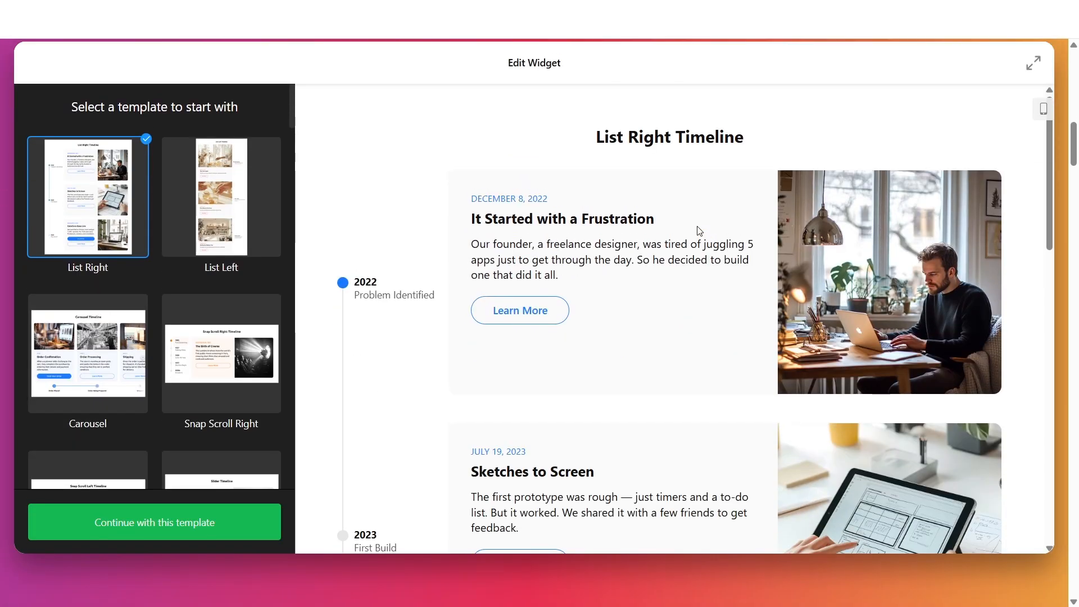
{"action": "scroll", "coordinate": [695, 231], "scroll_direction": "up", "scroll_amount": 1}
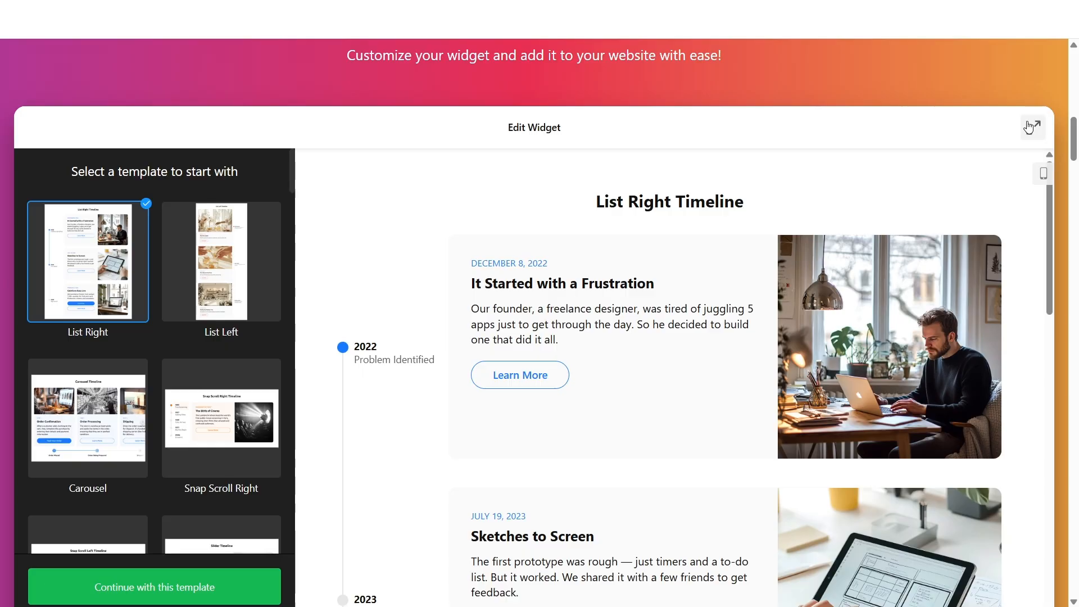
{"action": "left_click", "coordinate": [1029, 128]}
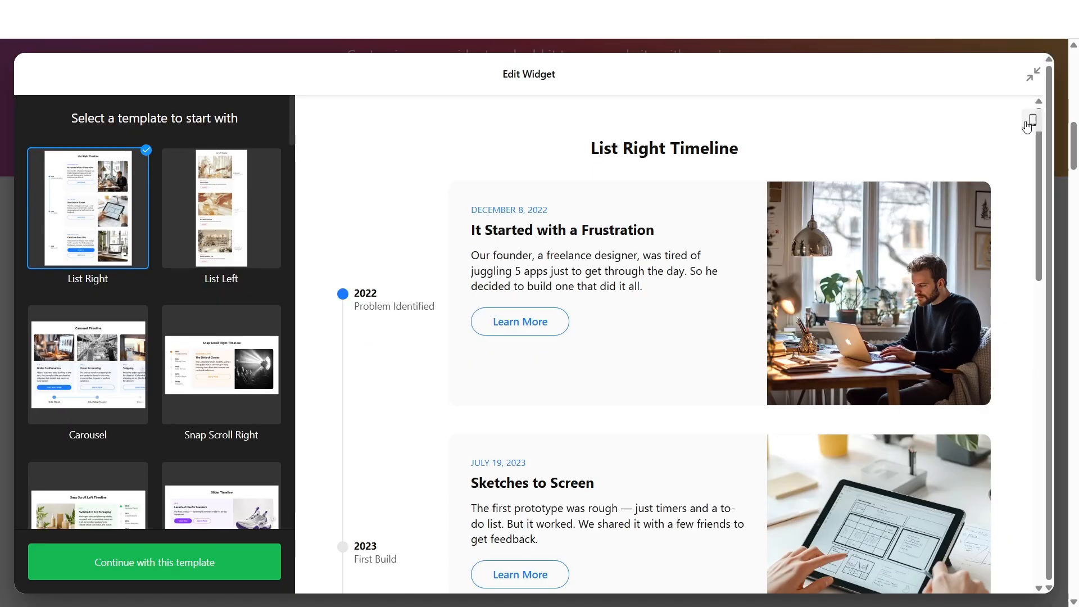
- Preview the available timeline templates in the editor one after another
{"action": "left_click", "coordinate": [234, 264]}
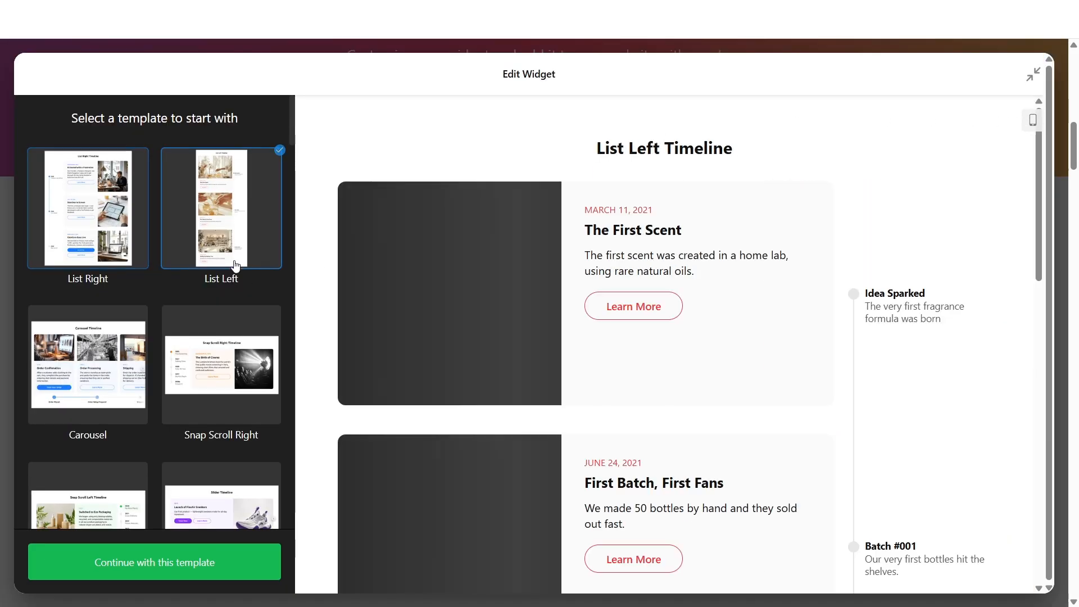
{"action": "scroll", "coordinate": [233, 261], "scroll_direction": "down", "scroll_amount": 2}
{"action": "left_click", "coordinate": [101, 304]}
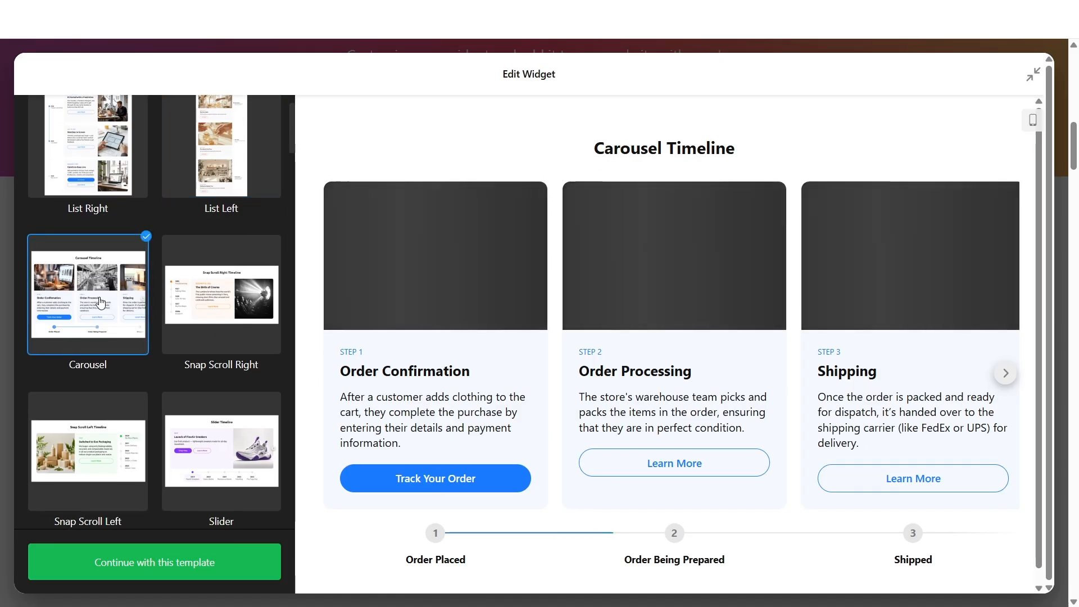
{"action": "left_click", "coordinate": [200, 295]}
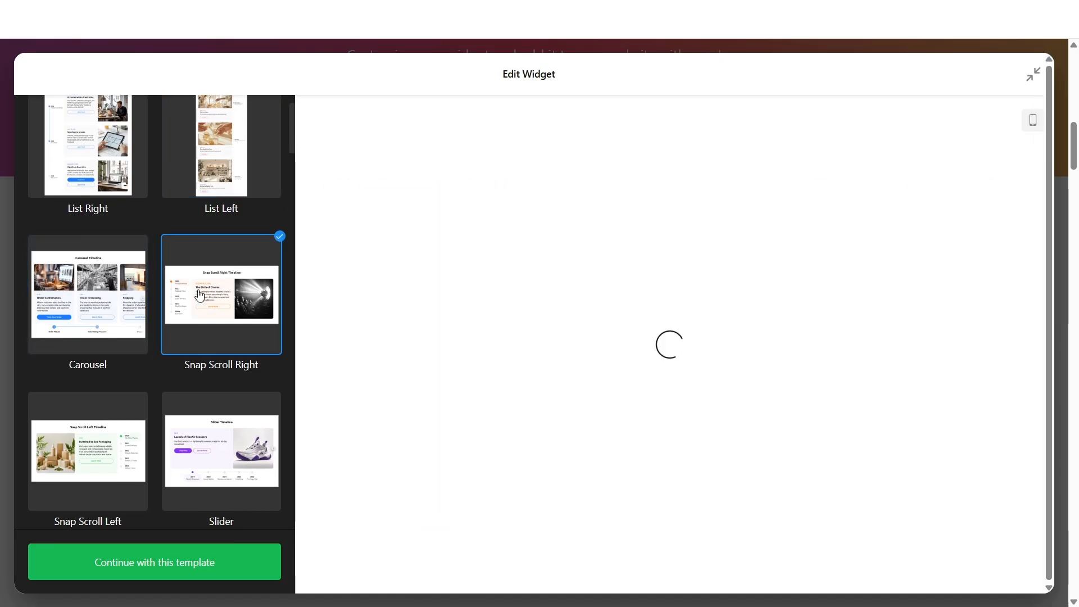
{"action": "scroll", "coordinate": [168, 335], "scroll_direction": "down", "scroll_amount": 1}
{"action": "left_click", "coordinate": [139, 363]}
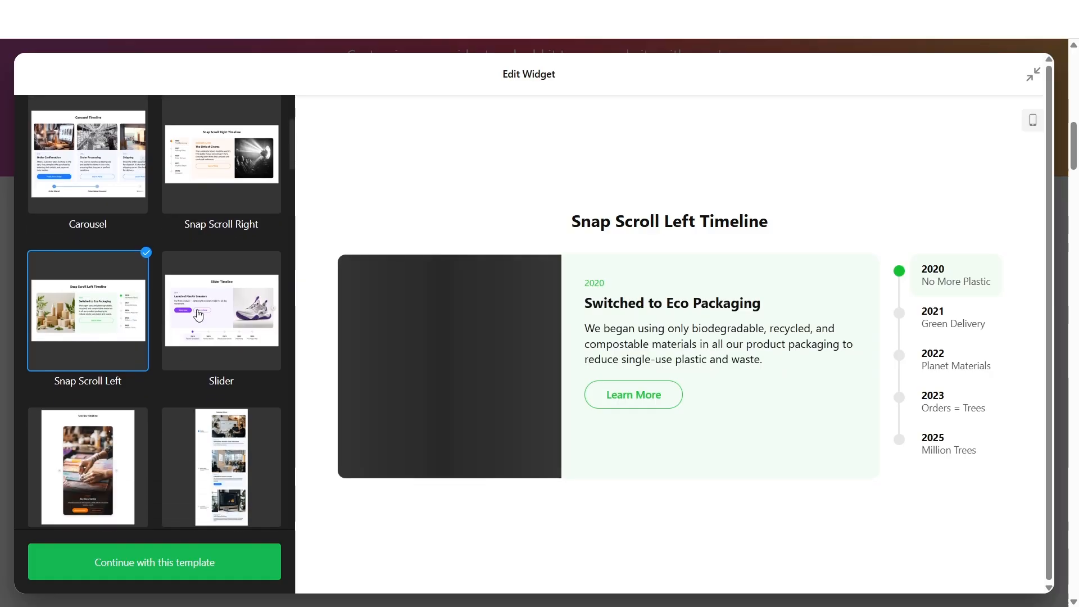
{"action": "left_click", "coordinate": [197, 359]}
{"action": "scroll", "coordinate": [191, 312], "scroll_direction": "down", "scroll_amount": 3}
{"action": "left_click", "coordinate": [134, 345]}
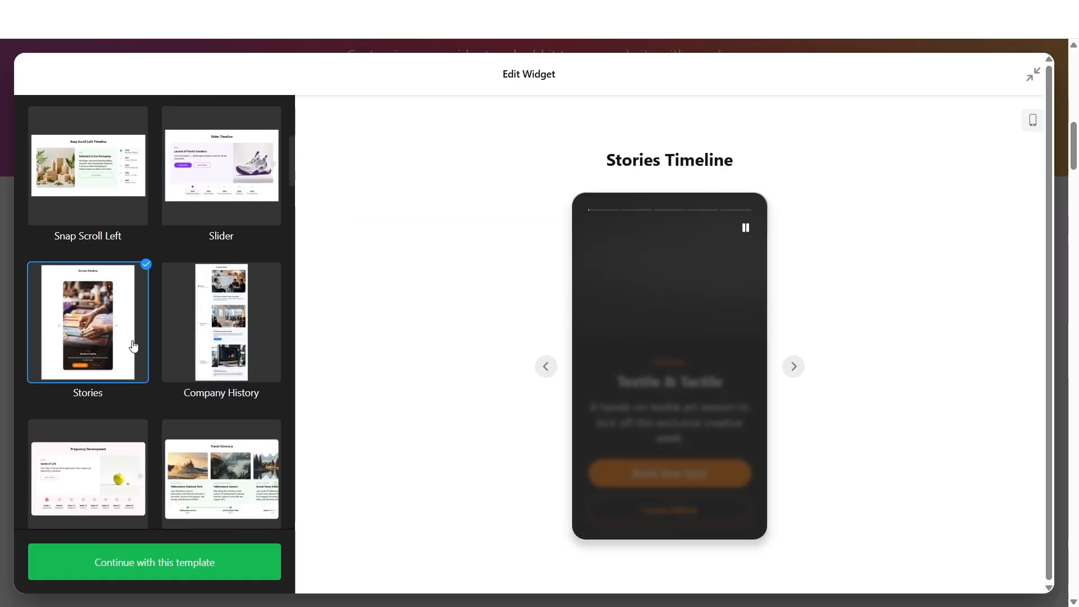
{"action": "scroll", "coordinate": [186, 331], "scroll_direction": "down", "scroll_amount": 1}
{"action": "left_click", "coordinate": [232, 315]}
{"action": "scroll", "coordinate": [203, 325], "scroll_direction": "down", "scroll_amount": 2}
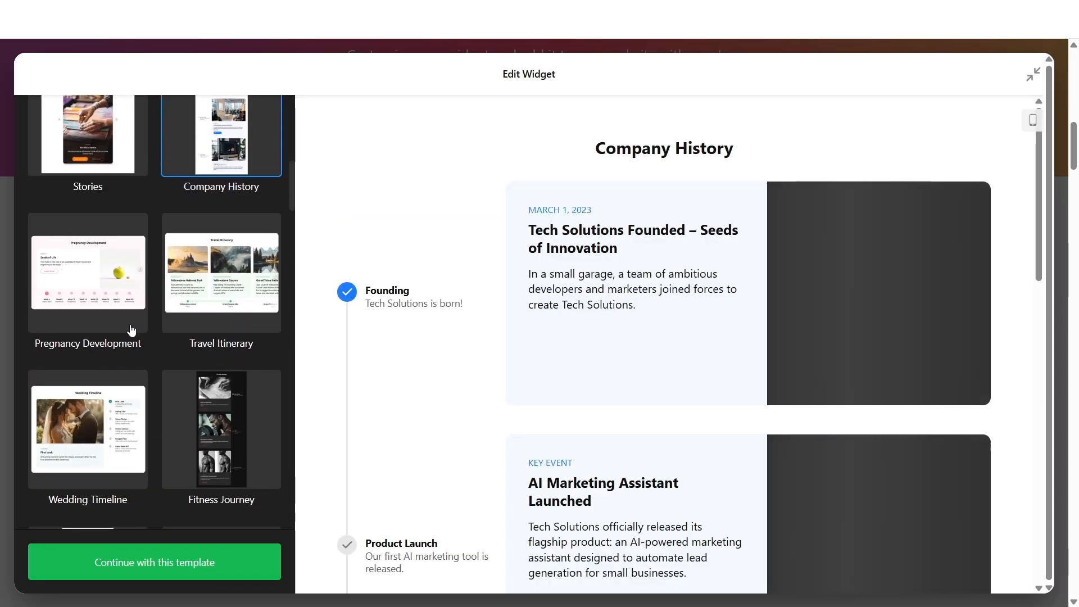
{"action": "left_click", "coordinate": [130, 329]}
- Select the Travel Itinerary template and continue with it
{"action": "left_click", "coordinate": [227, 298]}
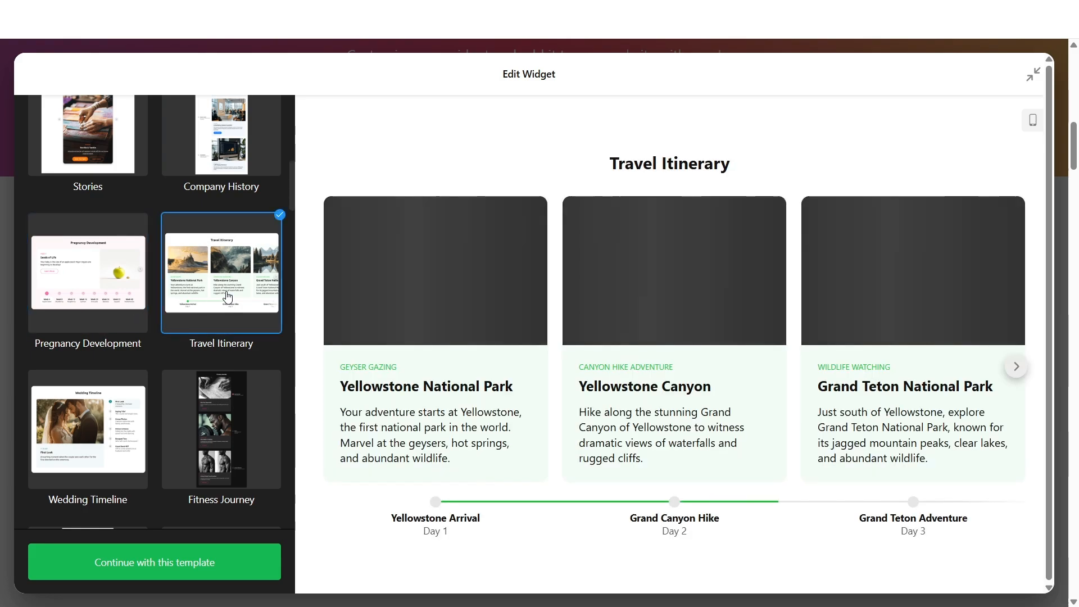
{"action": "scroll", "coordinate": [186, 303], "scroll_direction": "down", "scroll_amount": 3}
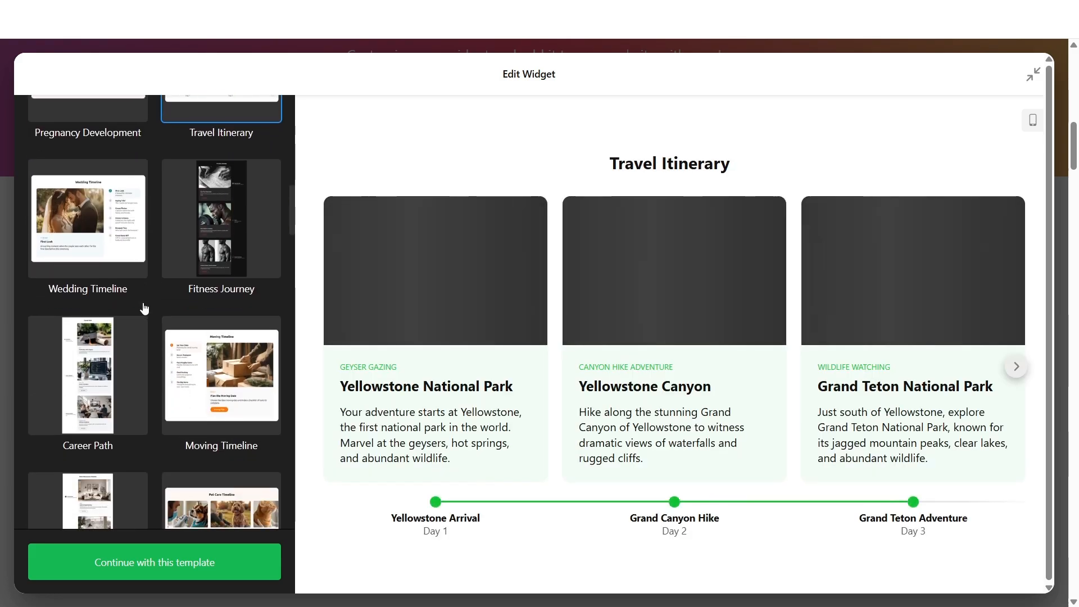
{"action": "scroll", "coordinate": [145, 308], "scroll_direction": "up", "scroll_amount": 3}
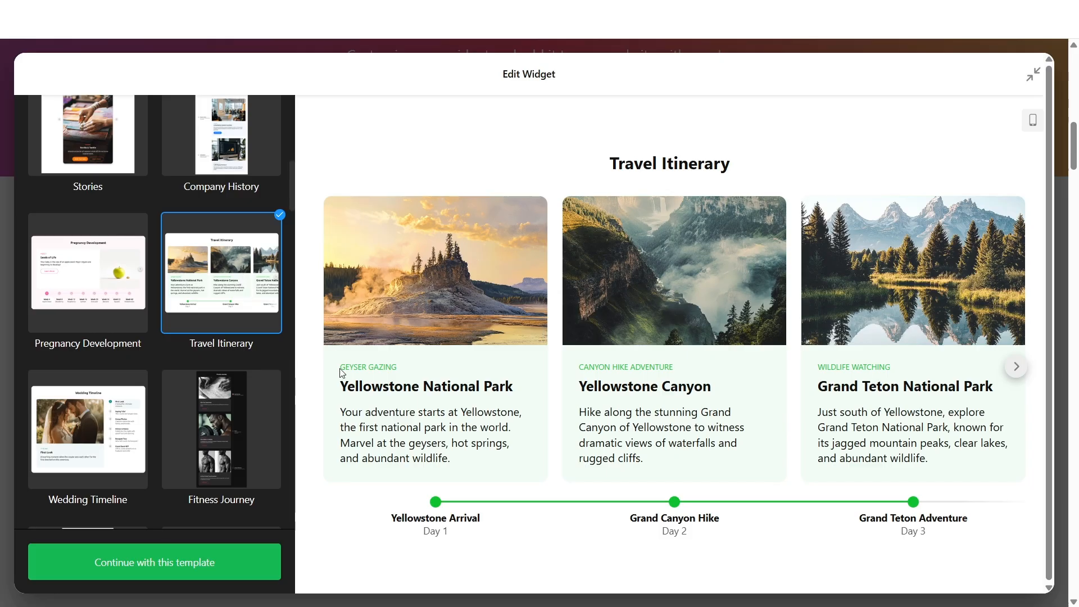
{"action": "left_click", "coordinate": [199, 561]}
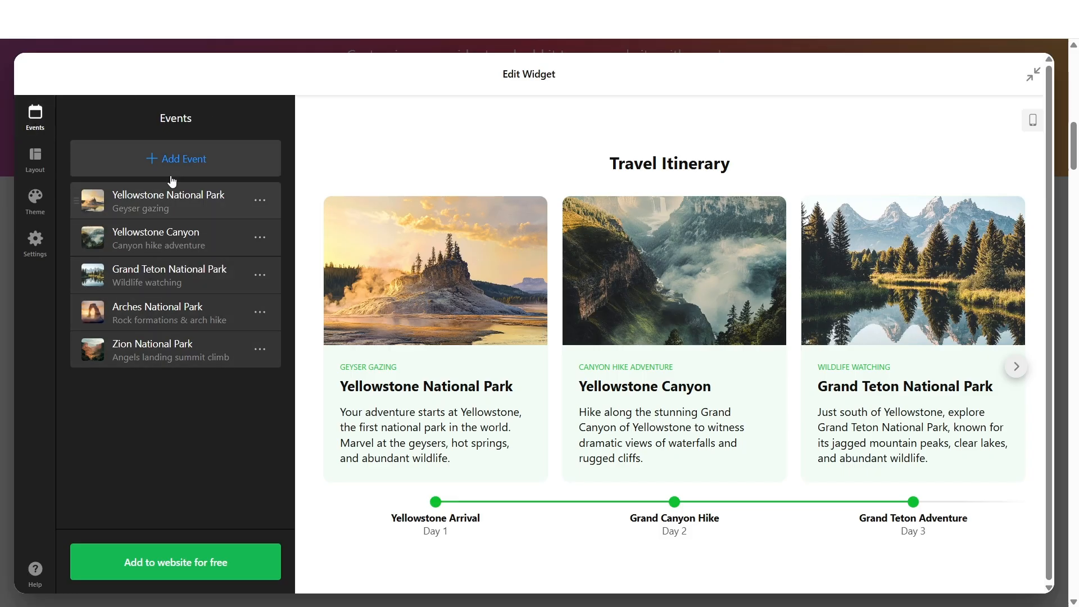
- Add a new event with Show Action Button switched on and save it
{"action": "left_click", "coordinate": [218, 151]}
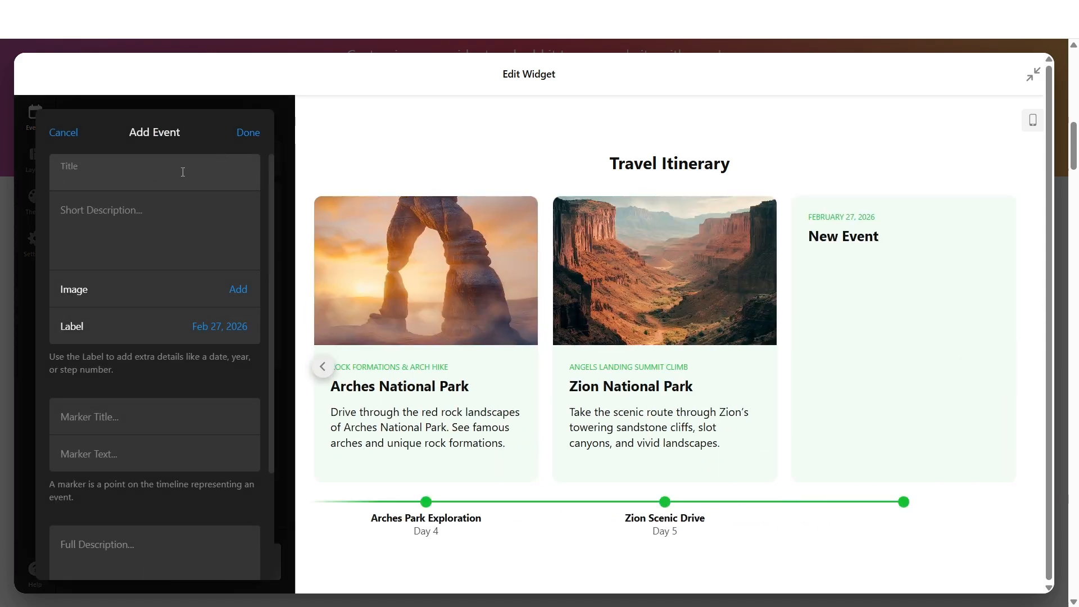
{"action": "left_click", "coordinate": [165, 214]}
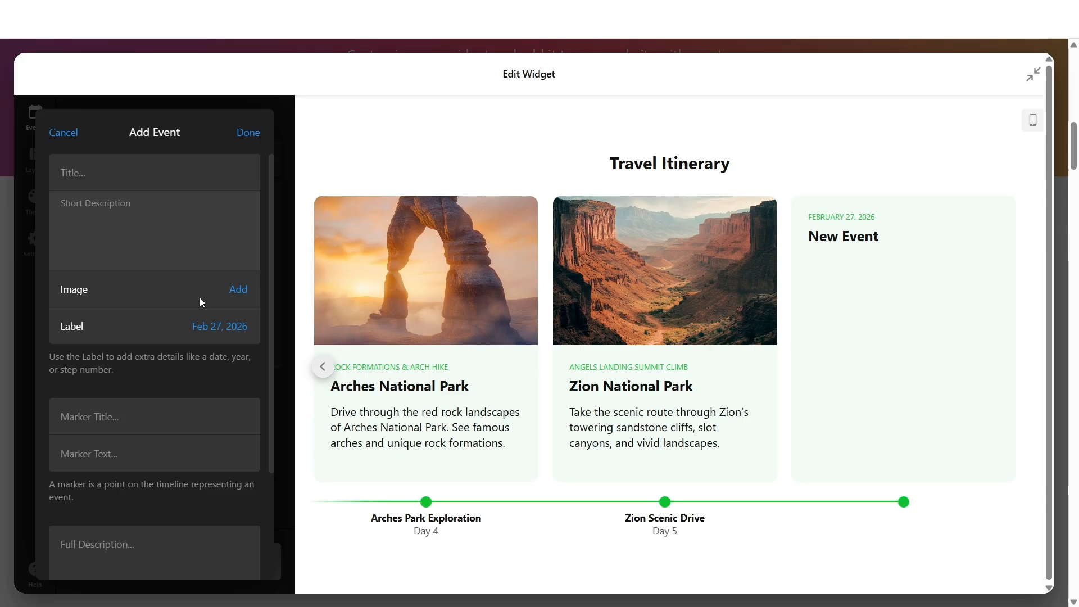
{"action": "scroll", "coordinate": [222, 332], "scroll_direction": "down", "scroll_amount": 1}
{"action": "scroll", "coordinate": [222, 332], "scroll_direction": "down", "scroll_amount": 1}
{"action": "left_click", "coordinate": [155, 342]}
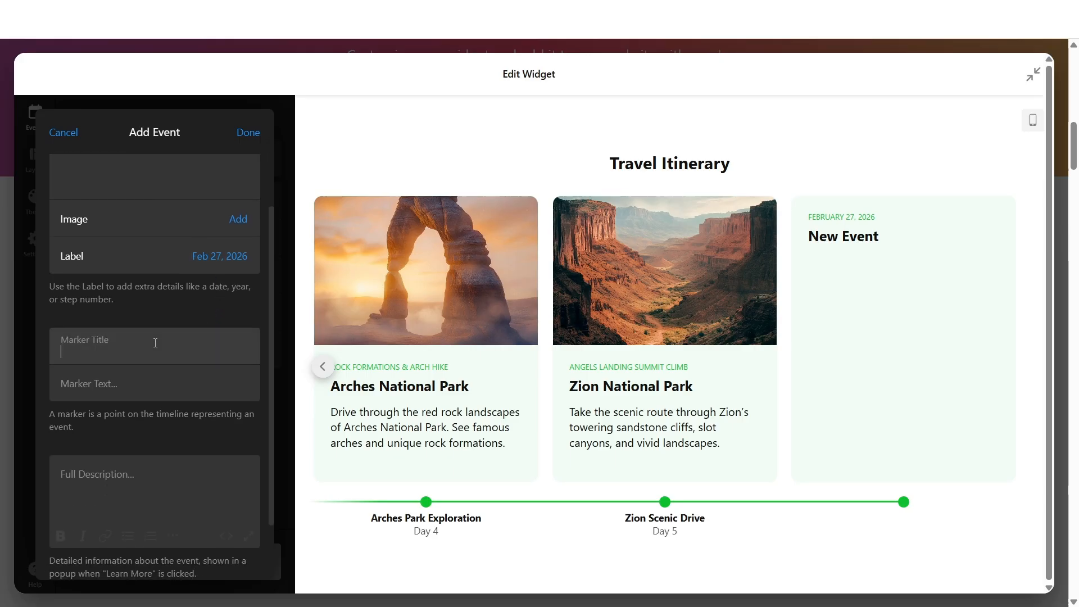
{"action": "left_click", "coordinate": [129, 388]}
{"action": "scroll", "coordinate": [178, 369], "scroll_direction": "down", "scroll_amount": 2}
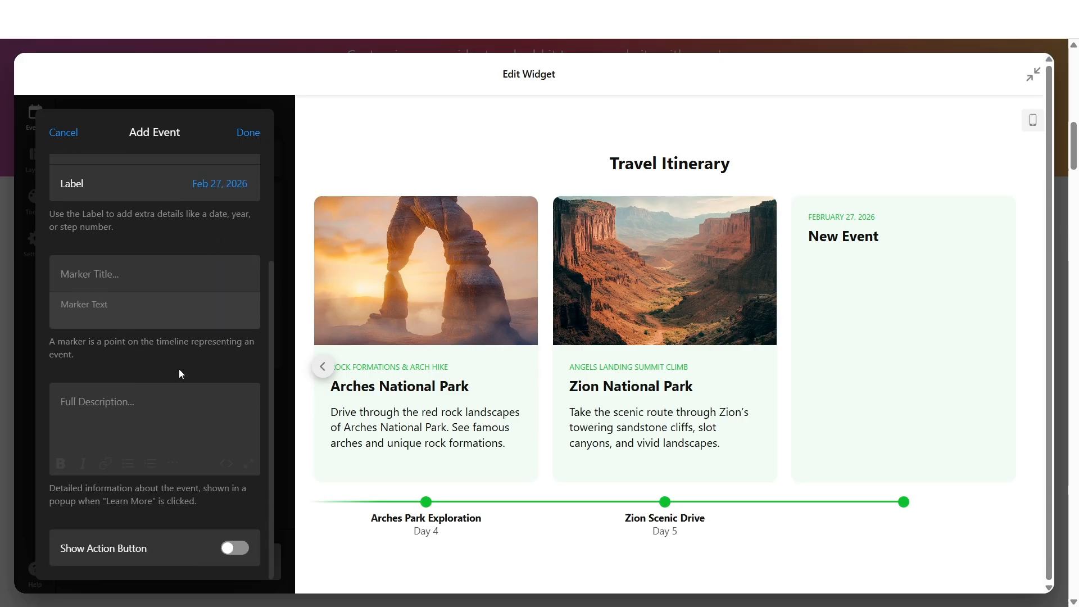
{"action": "left_click", "coordinate": [149, 400]}
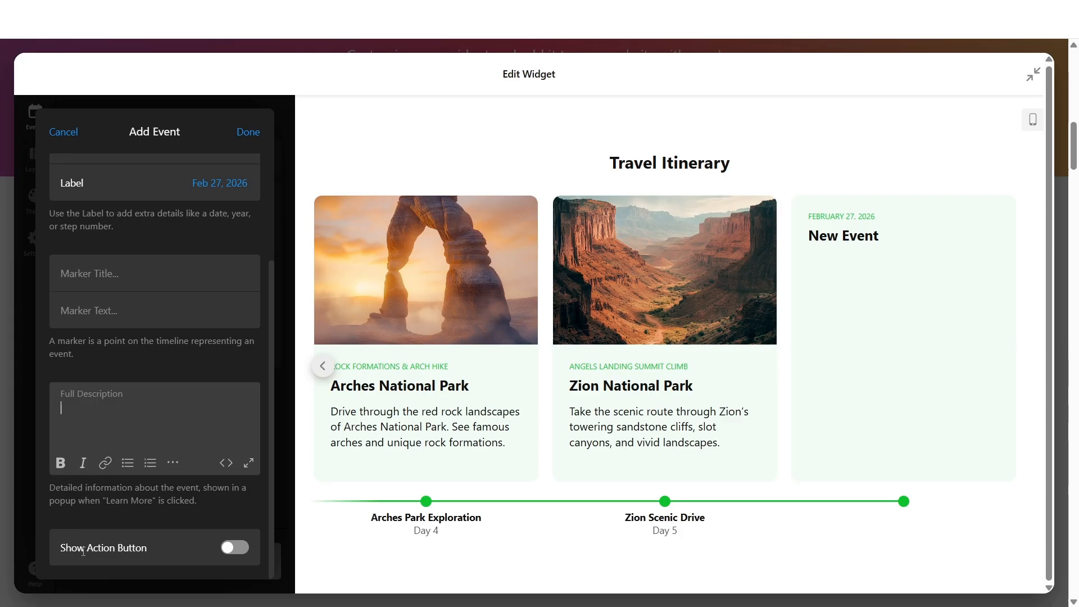
{"action": "left_click", "coordinate": [243, 548]}
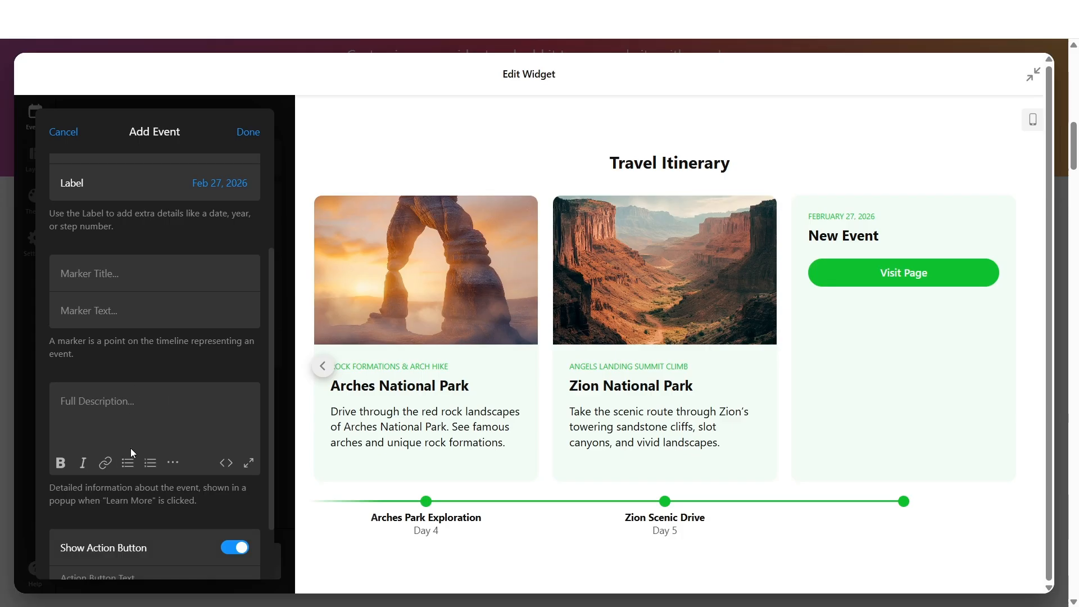
{"action": "left_click", "coordinate": [249, 132]}
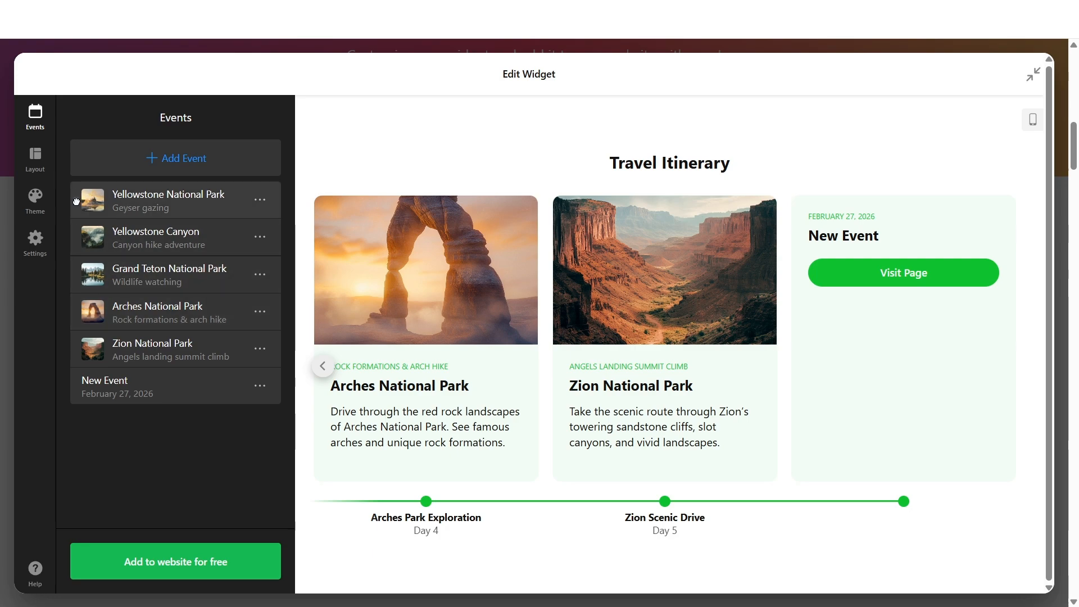
- Reorder the events, moving Yellowstone National Park below Grand Teton National Park and New Event to the top
{"action": "left_click_drag", "start_coordinate": [76, 201], "coordinate": [80, 313]}
{"action": "left_click_drag", "start_coordinate": [76, 386], "coordinate": [84, 194]}
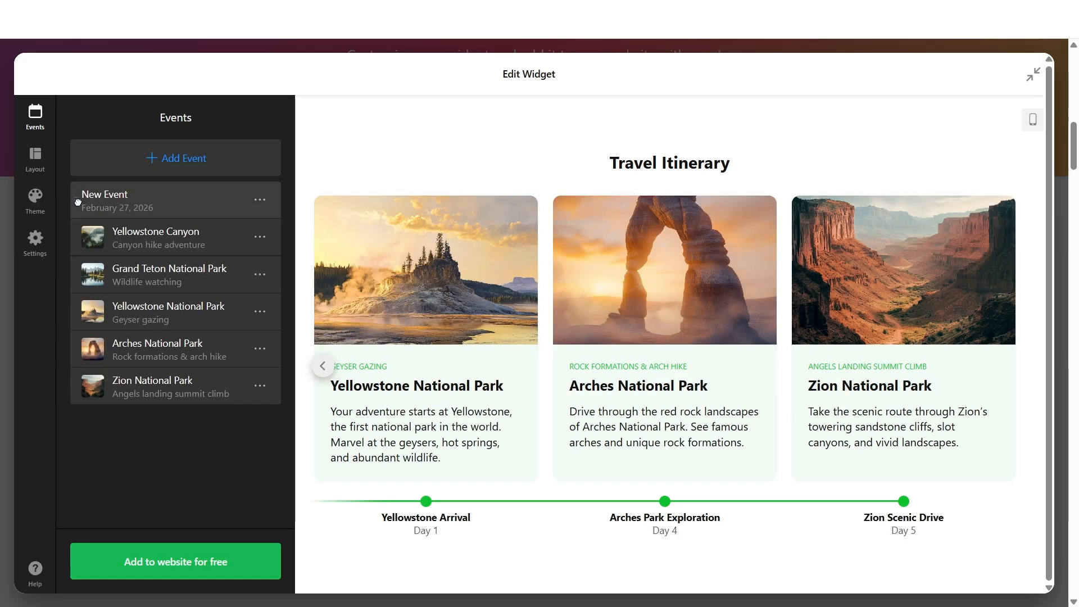
- Delete the New Event from the events list
{"action": "left_click", "coordinate": [261, 198]}
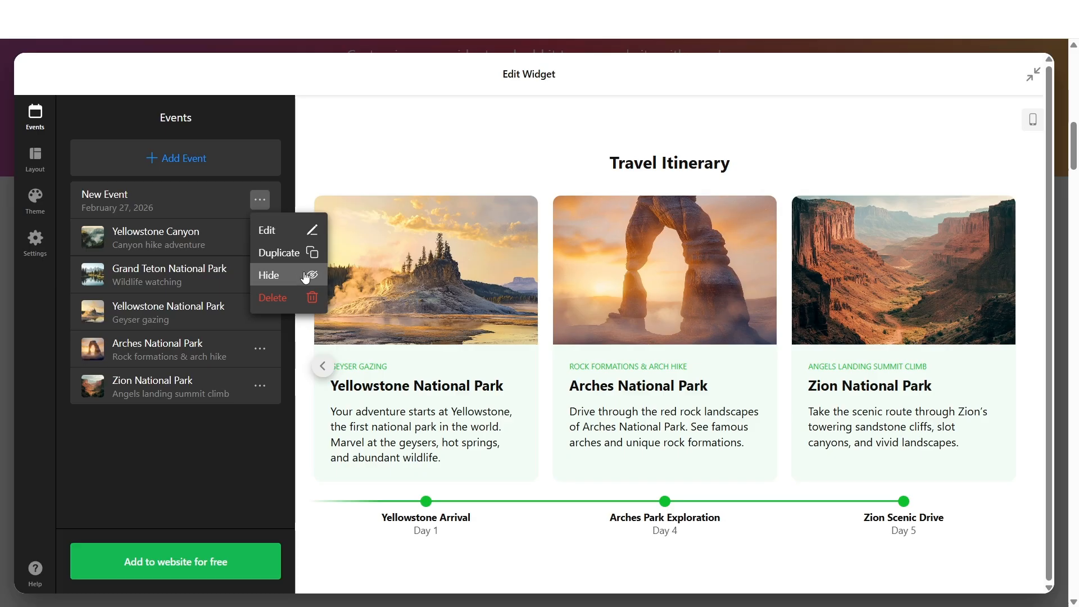
{"action": "left_click", "coordinate": [292, 306]}
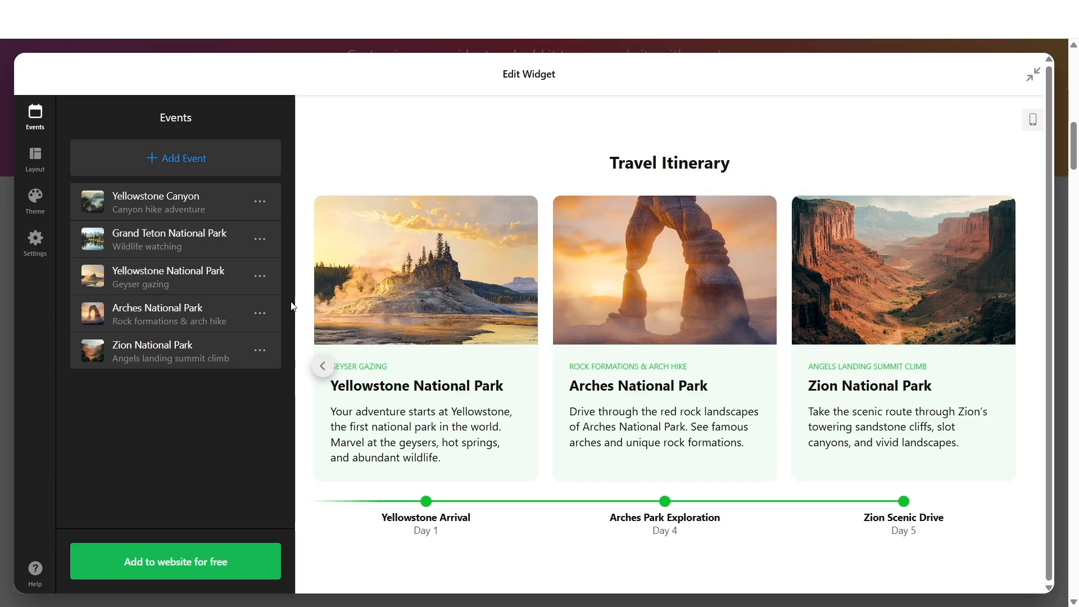
- Preview the available timeline layouts one after another, ending with the Carousel layout
{"action": "left_click", "coordinate": [45, 167]}
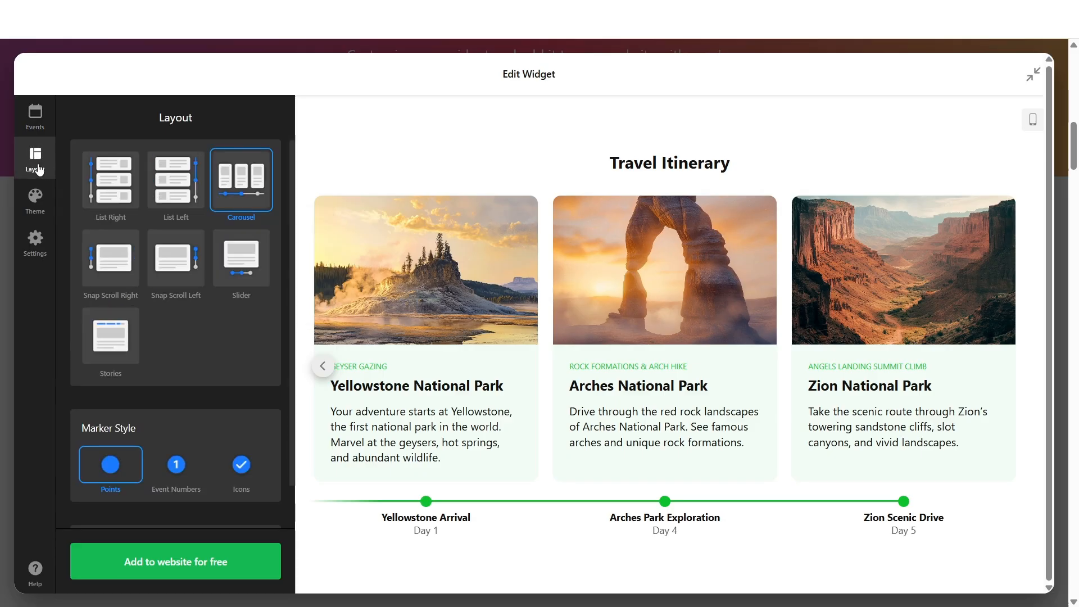
{"action": "left_click", "coordinate": [109, 184]}
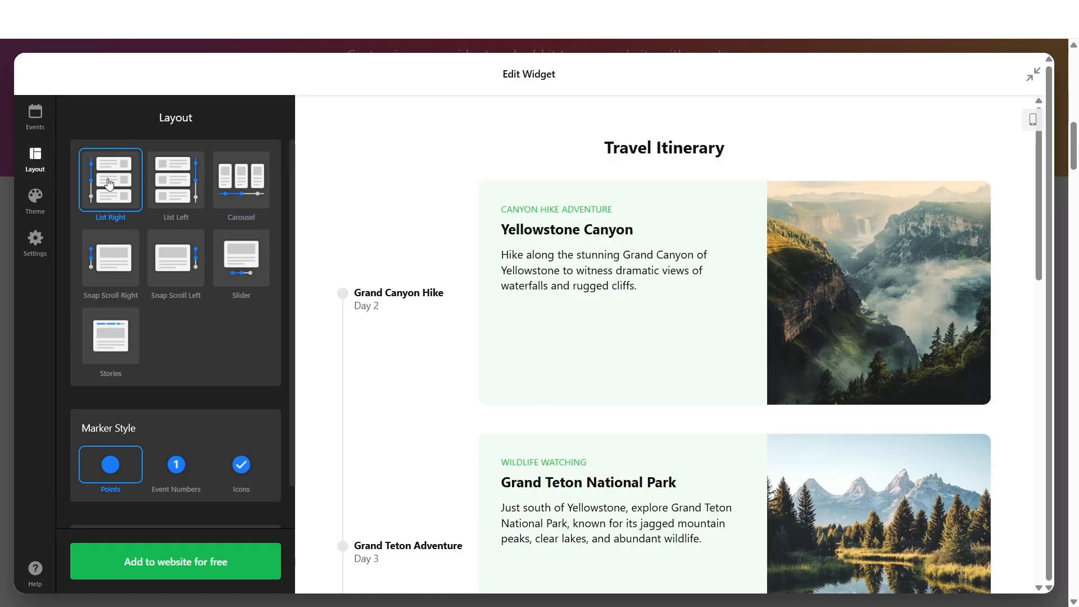
{"action": "left_click", "coordinate": [242, 184]}
{"action": "left_click", "coordinate": [128, 268]}
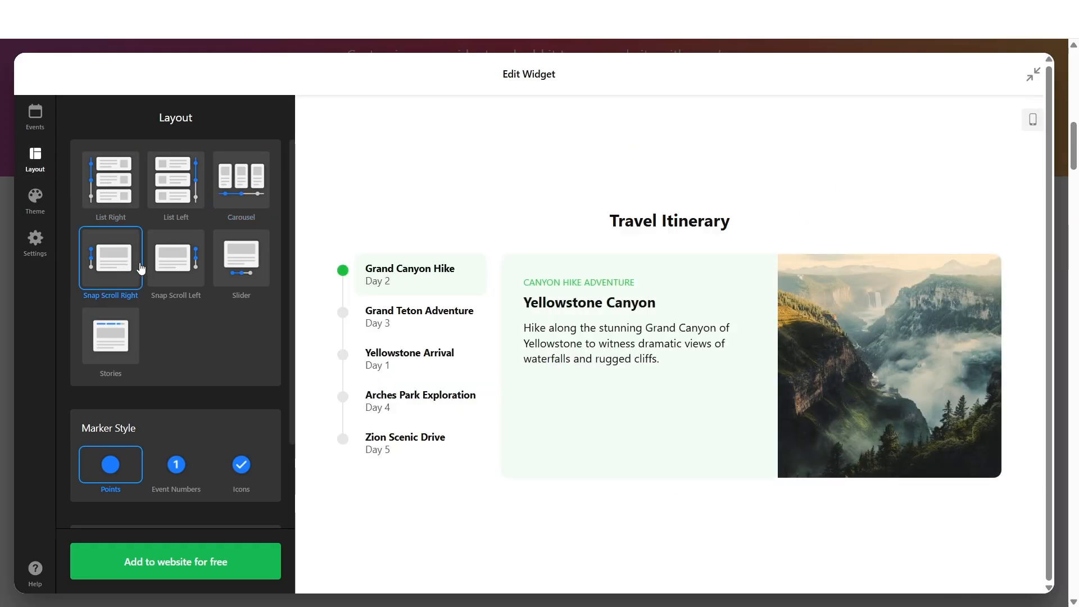
{"action": "left_click", "coordinate": [249, 272]}
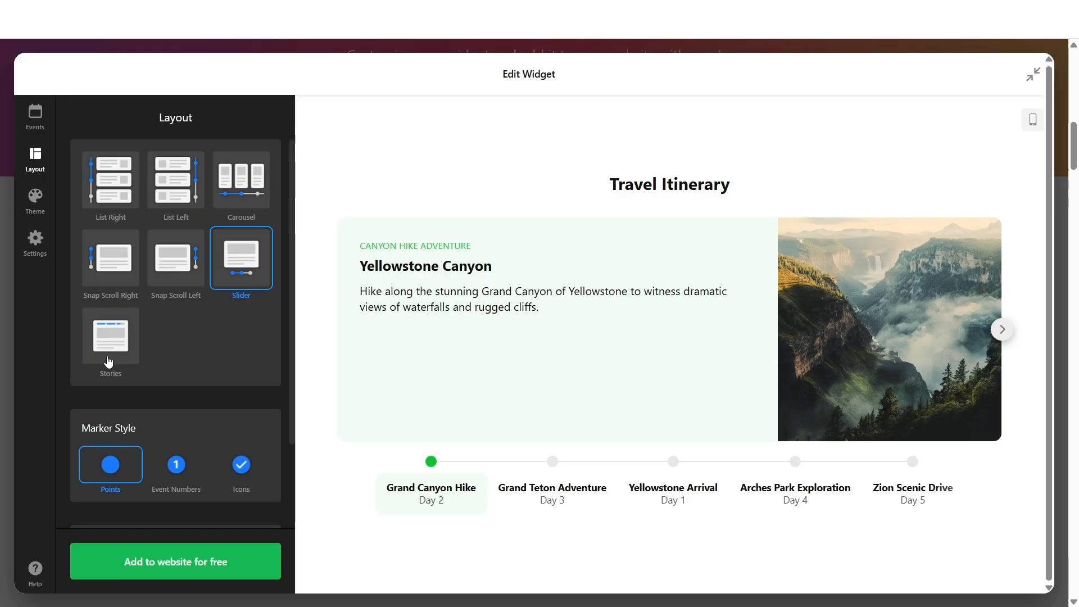
{"action": "left_click", "coordinate": [108, 361]}
{"action": "left_click", "coordinate": [228, 274]}
{"action": "scroll", "coordinate": [215, 259], "scroll_direction": "down", "scroll_amount": 2}
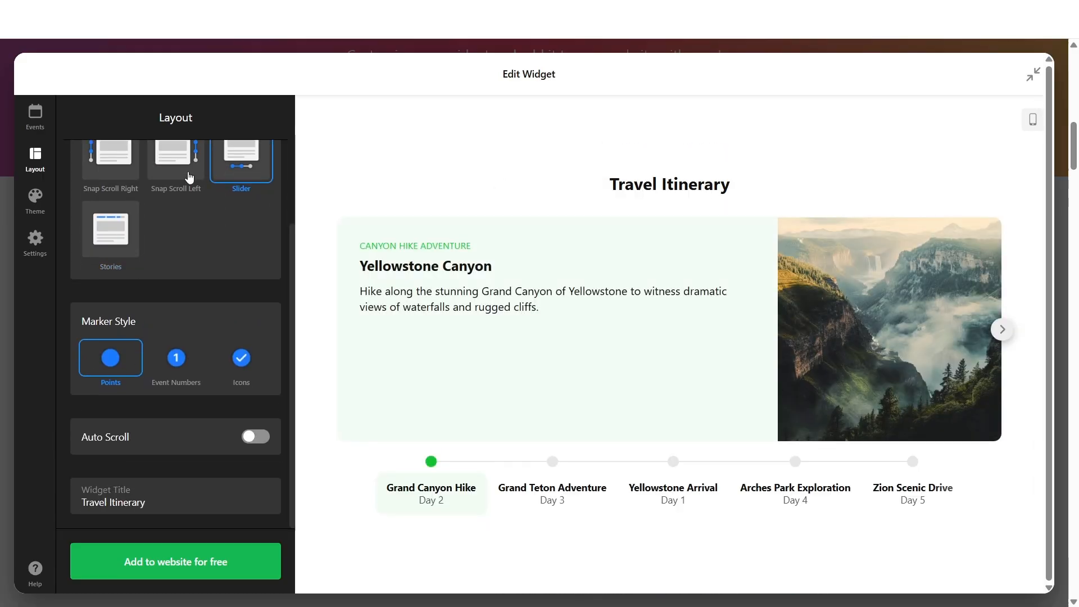
{"action": "left_click", "coordinate": [187, 168]}
{"action": "left_click", "coordinate": [127, 176]}
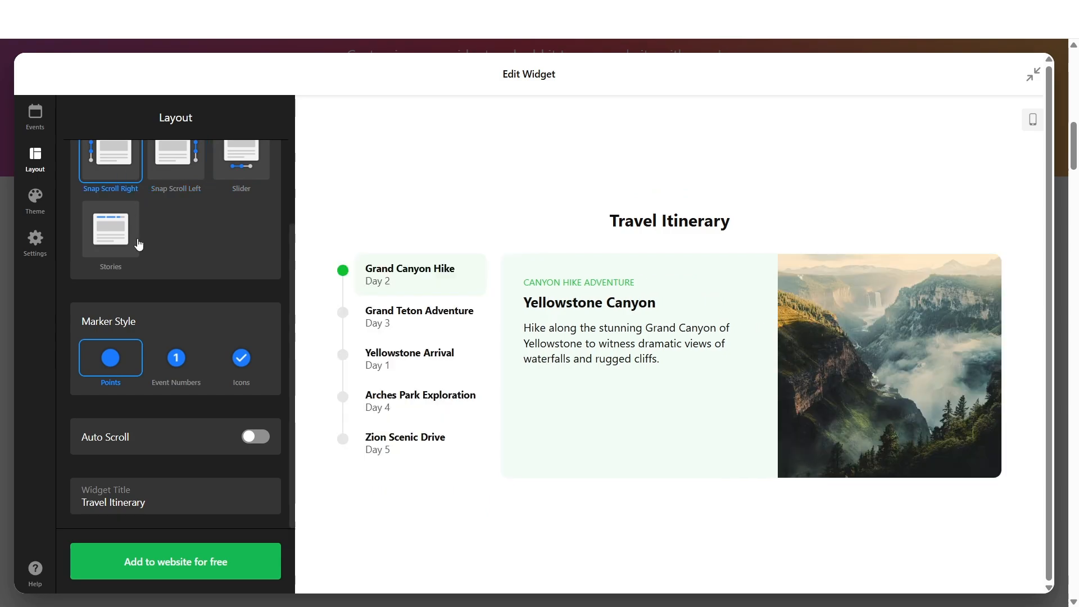
{"action": "scroll", "coordinate": [157, 323], "scroll_direction": "up", "scroll_amount": 2}
{"action": "left_click", "coordinate": [241, 178]}
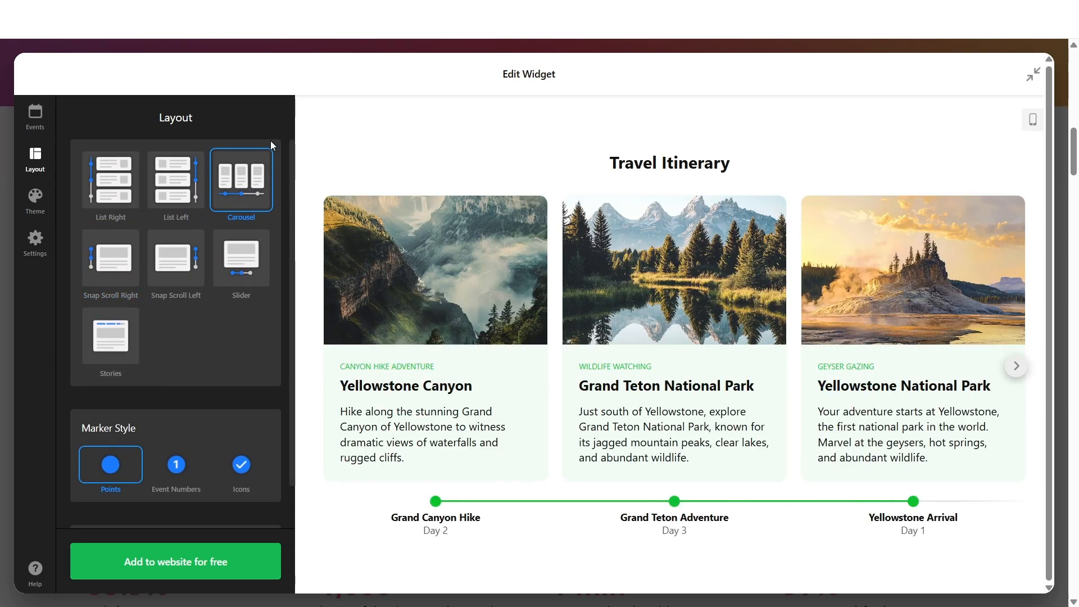
- Switch the widget theme to the light card style, second in the first row
{"action": "left_click", "coordinate": [28, 201]}
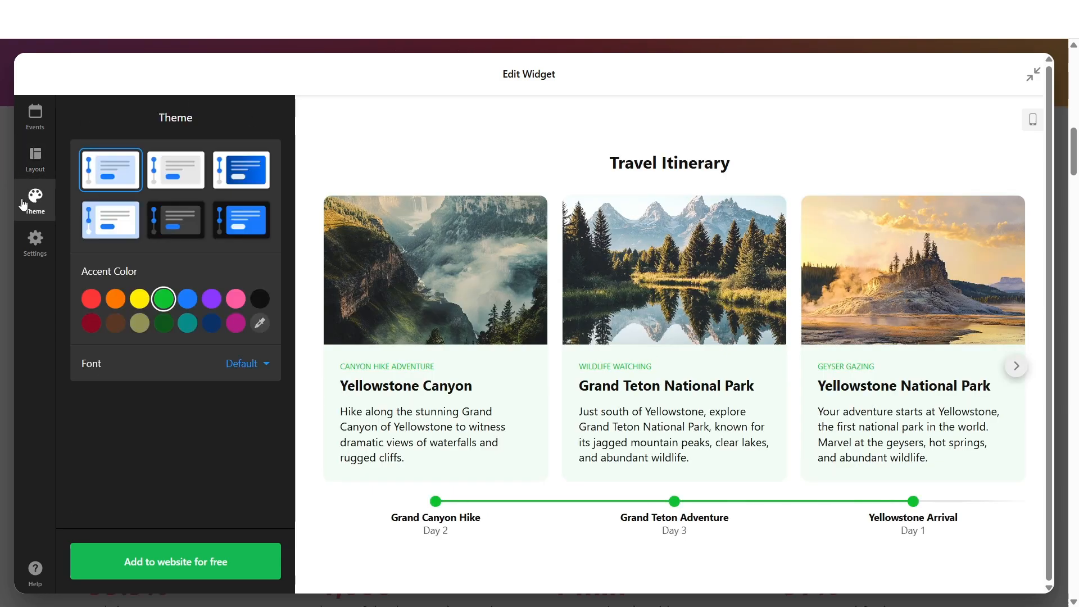
{"action": "left_click", "coordinate": [177, 225]}
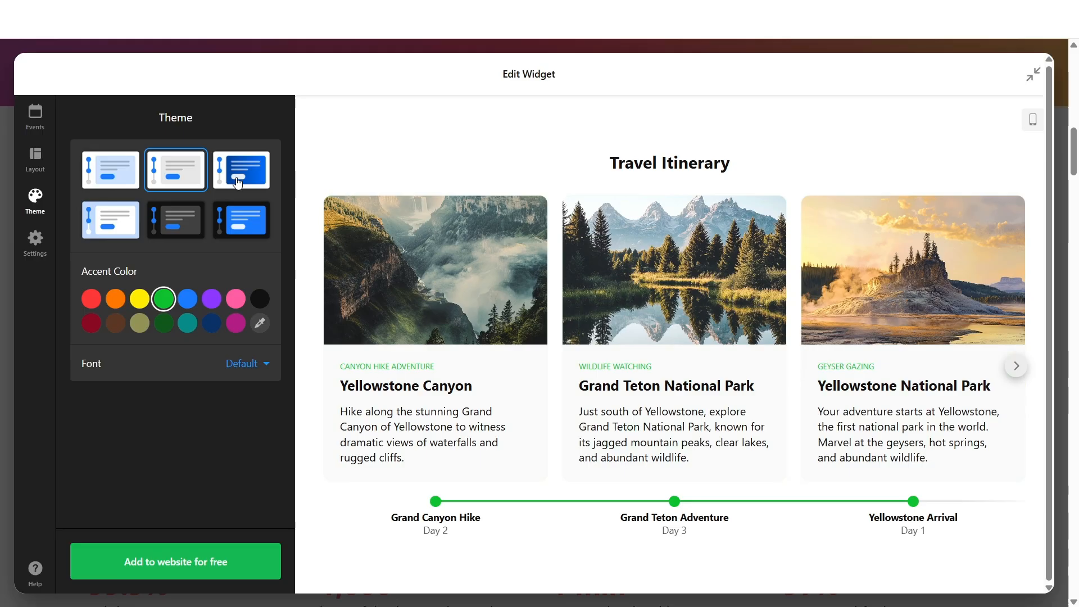
{"action": "left_click", "coordinate": [162, 178]}
- Pick a custom darker green accent color with the color picker
{"action": "left_click", "coordinate": [261, 325]}
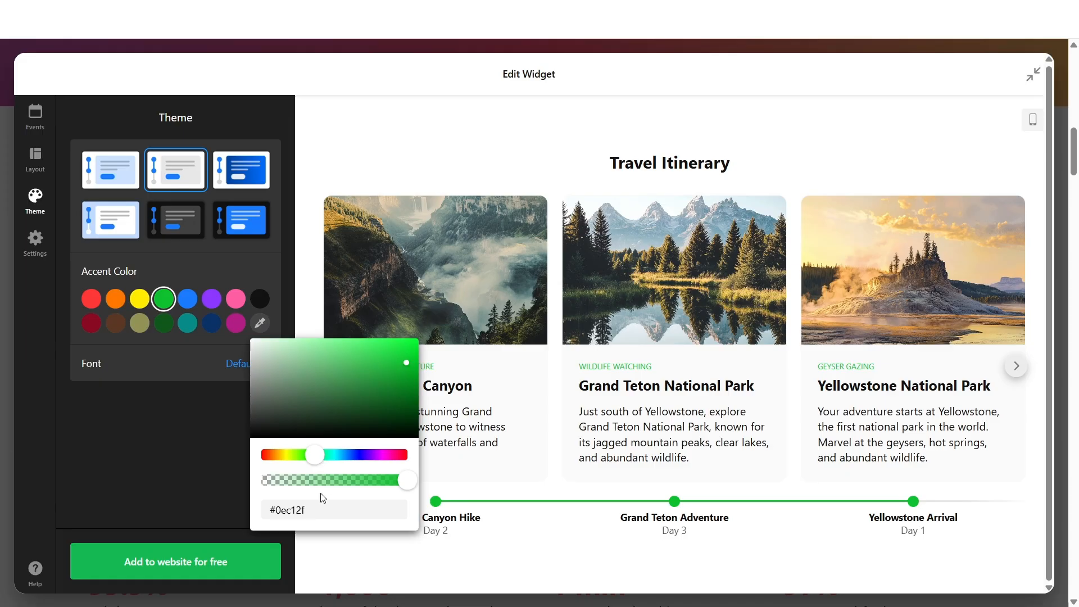
{"action": "left_click_drag", "start_coordinate": [327, 509], "coordinate": [260, 522]}
{"action": "mouse_move", "coordinate": [373, 387]}
{"action": "left_mouse_down"}
{"action": "mouse_move", "coordinate": [378, 371]}
{"action": "mouse_move", "coordinate": [382, 418]}
{"action": "mouse_move", "coordinate": [373, 379]}
{"action": "left_mouse_up"}
{"action": "left_click", "coordinate": [275, 269]}
- Open the widget's language and text settings and review the editable texts
{"action": "left_click", "coordinate": [35, 241]}
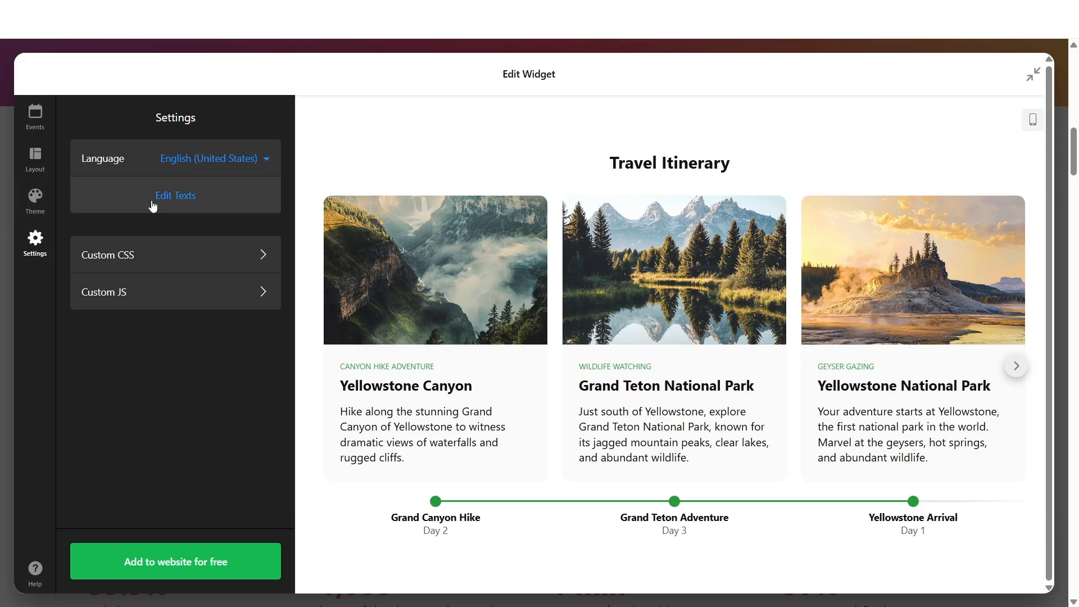
{"action": "left_click", "coordinate": [174, 200]}
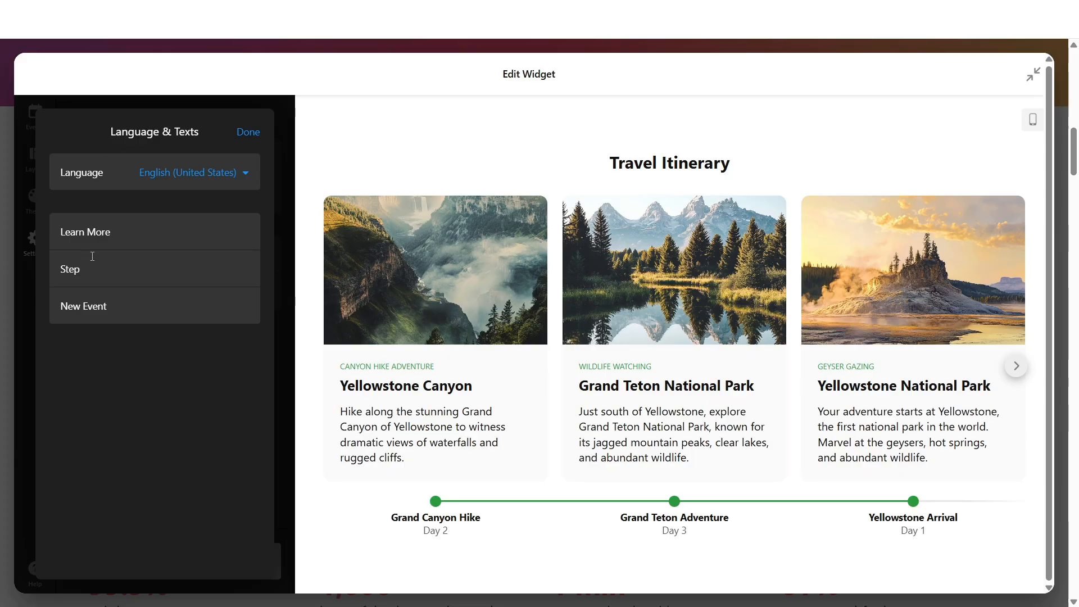
{"action": "left_click", "coordinate": [240, 135]}
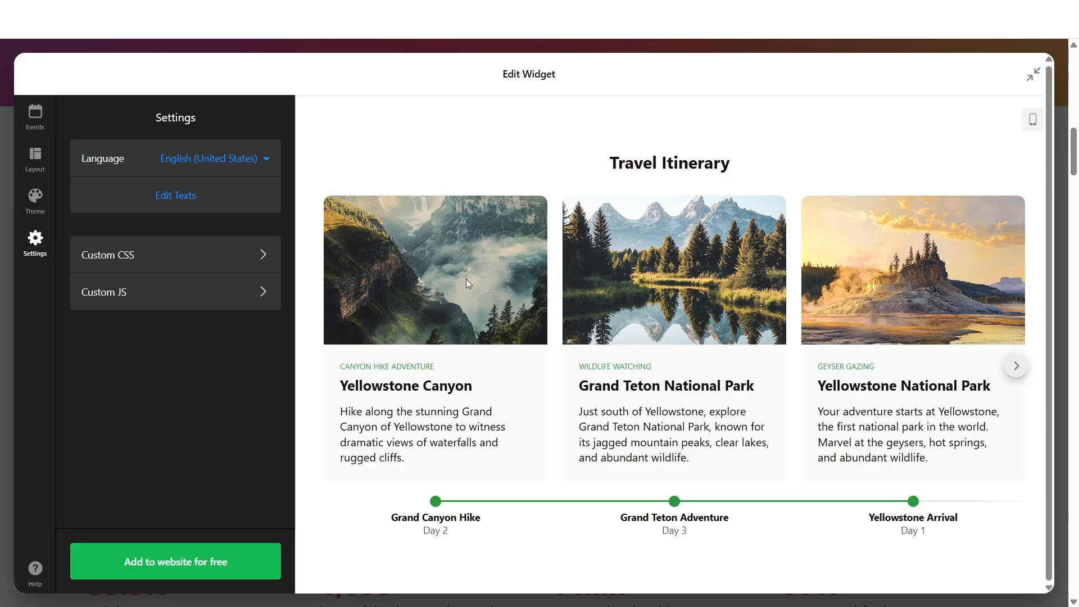
- Leave the editor and publish the timeline widget
{"action": "left_click", "coordinate": [250, 572]}
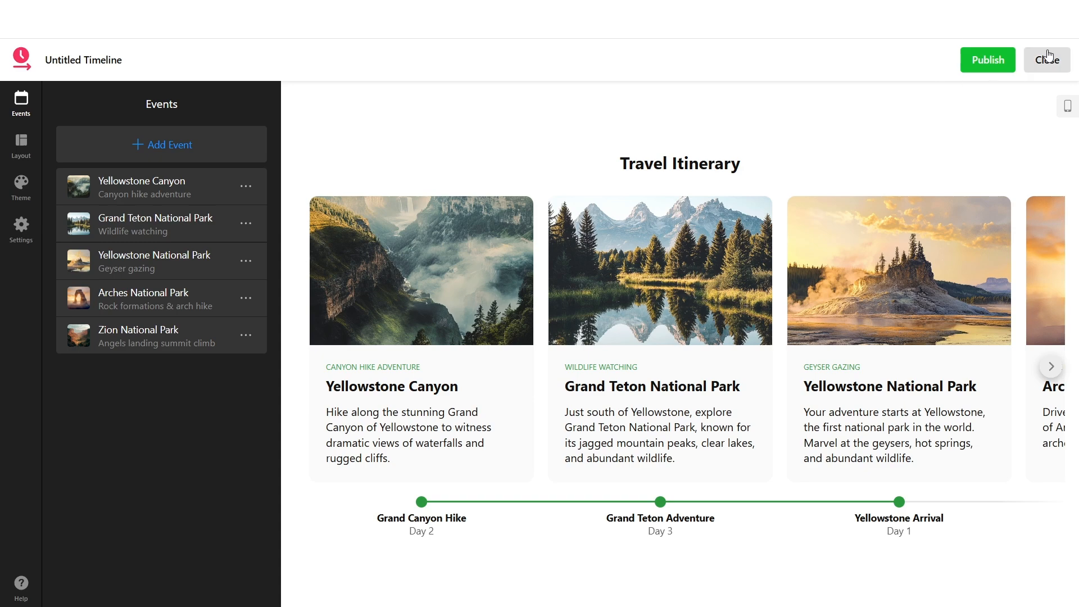
{"action": "left_click", "coordinate": [989, 72]}
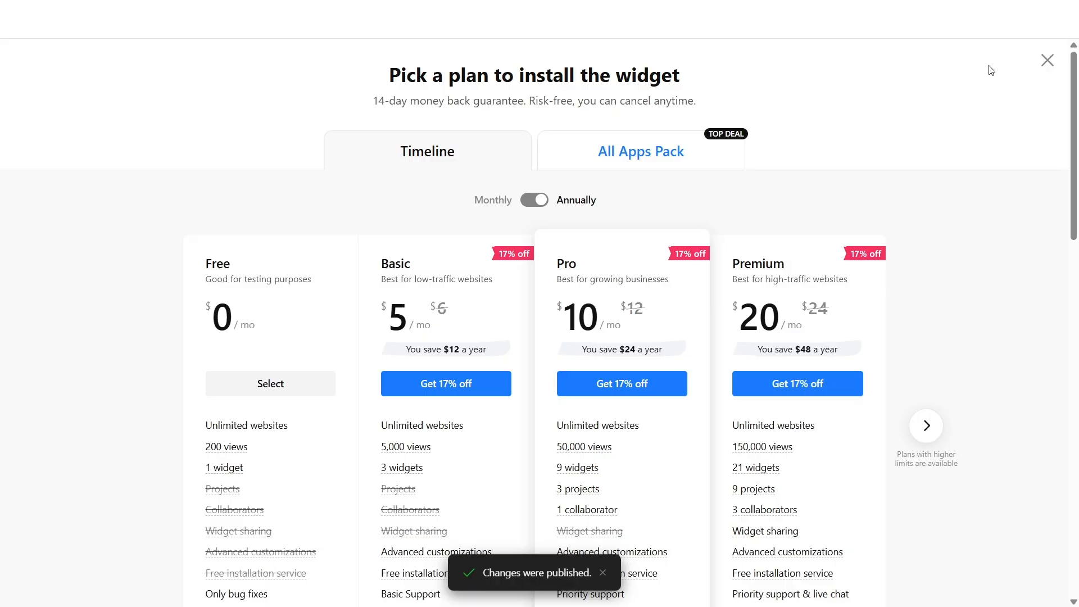
- Select the Free plan and copy the widget's embed code
{"action": "scroll", "coordinate": [938, 122], "scroll_direction": "down", "scroll_amount": 1}
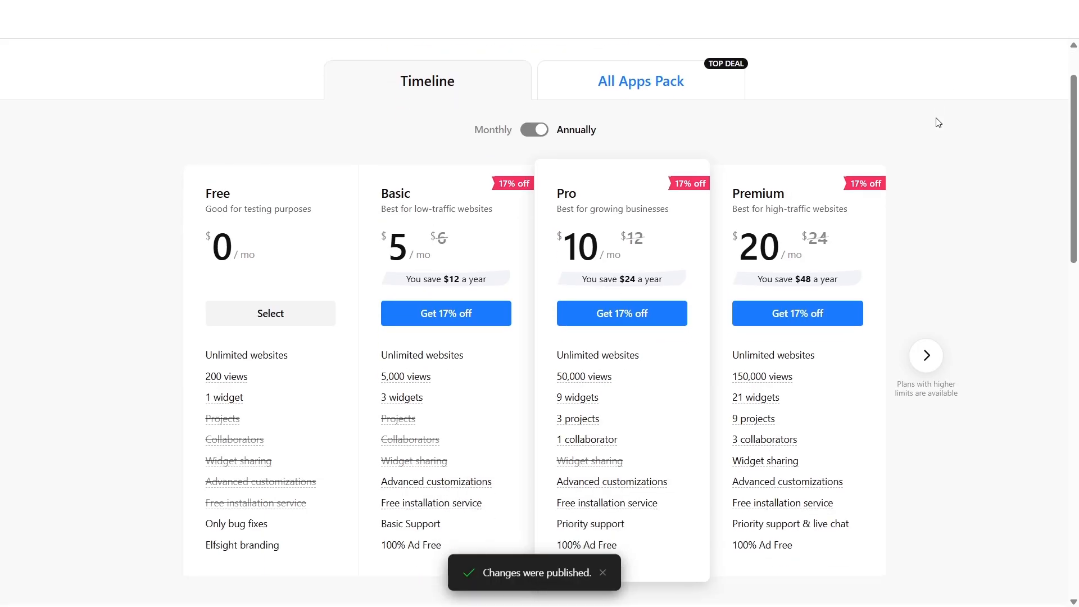
{"action": "scroll", "coordinate": [938, 123], "scroll_direction": "down", "scroll_amount": 1}
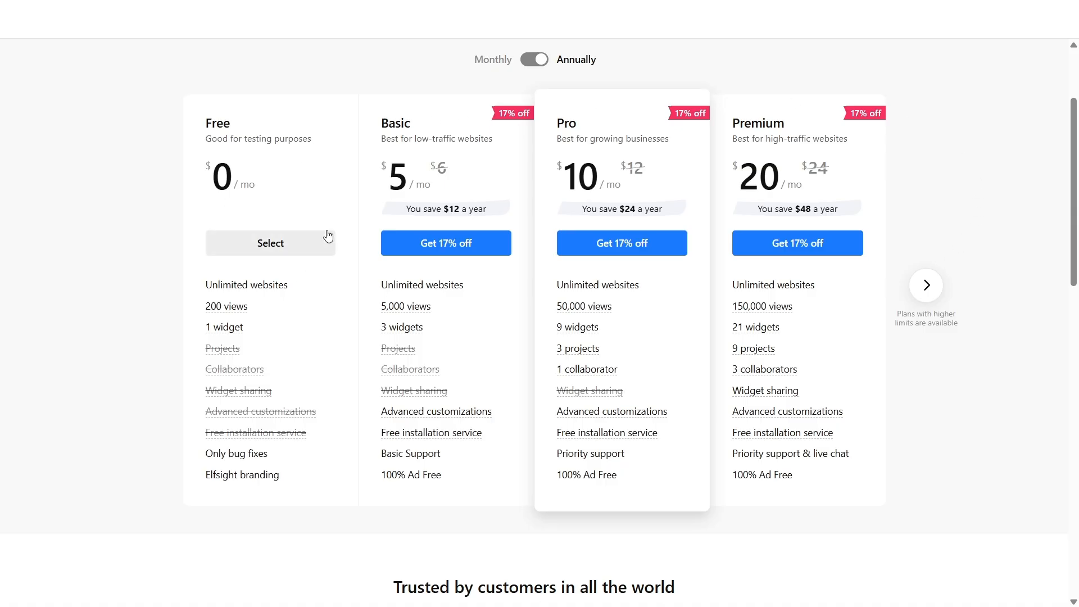
{"action": "left_click", "coordinate": [272, 244]}
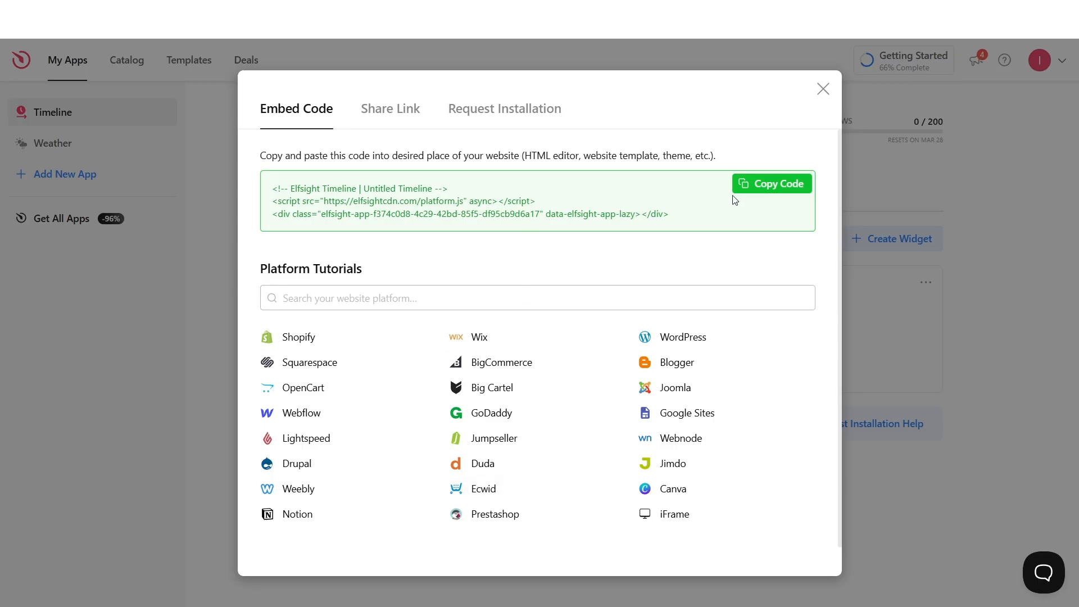
{"action": "left_click", "coordinate": [765, 181]}
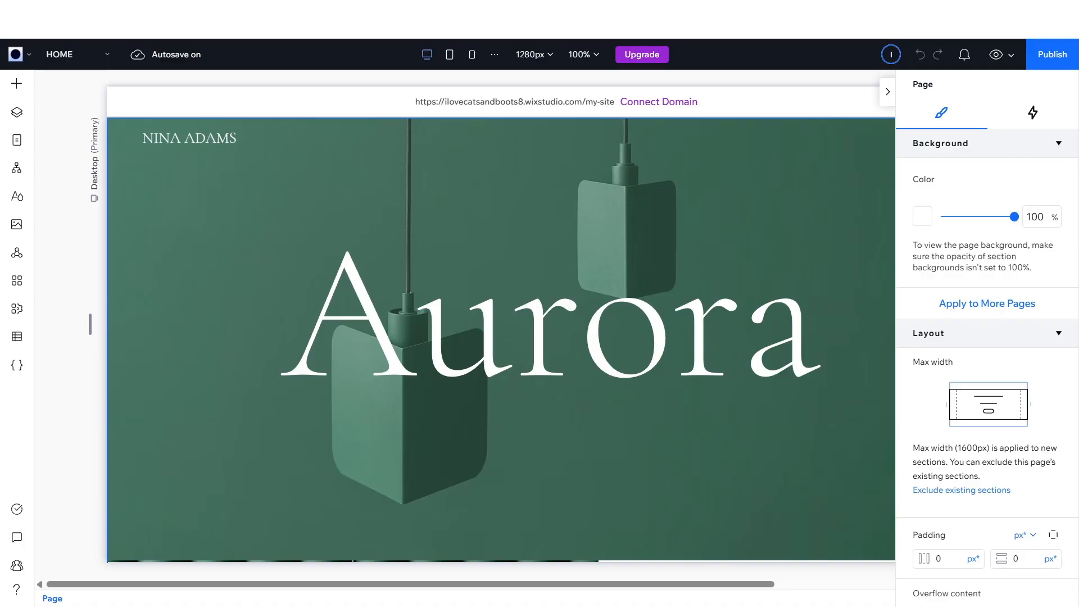
- Switch to the Wix Studio site editor and add a new section below the hero section
{"action": "left_click", "coordinate": [891, 94]}
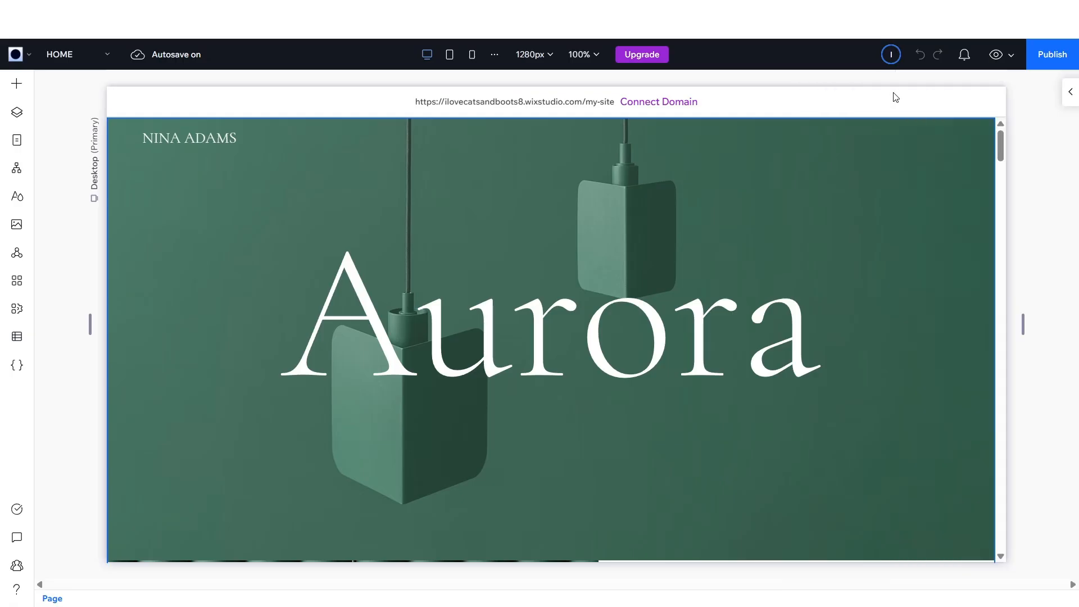
{"action": "scroll", "coordinate": [815, 223], "scroll_direction": "down", "scroll_amount": 3}
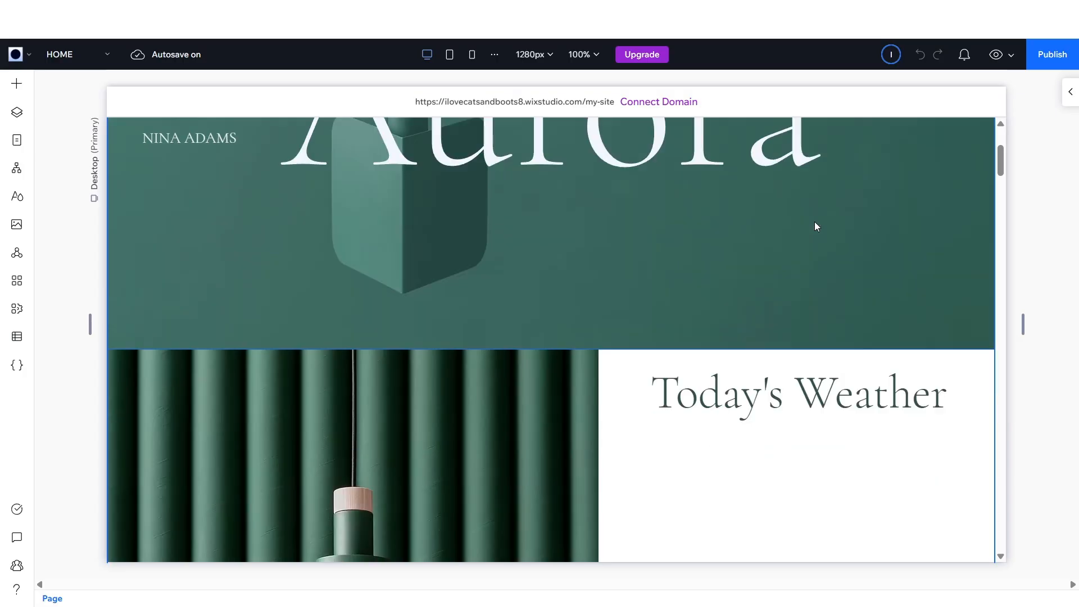
{"action": "mouse_move", "coordinate": [746, 346]}
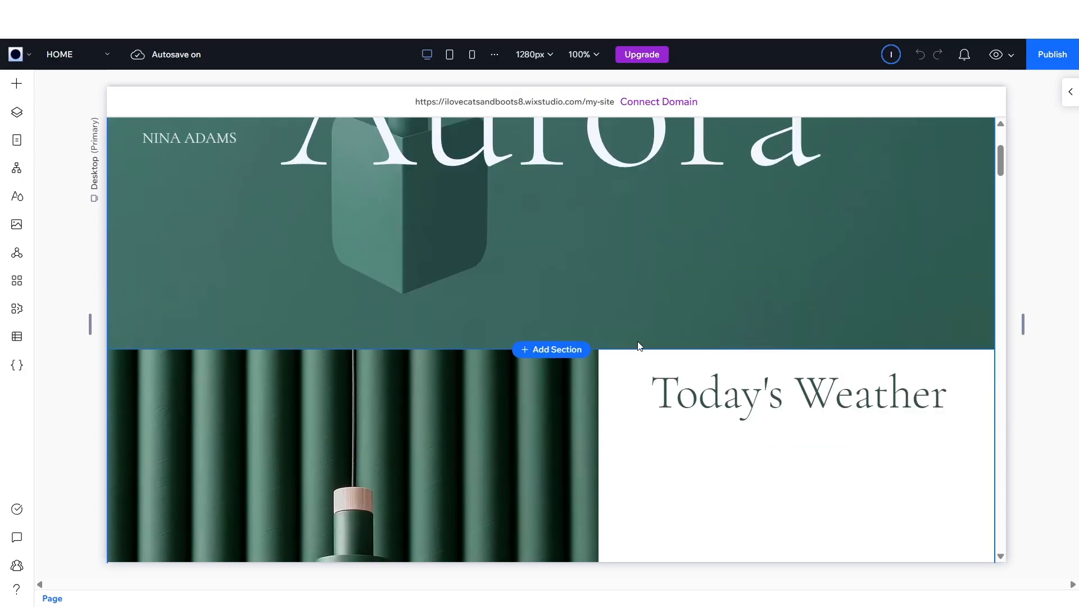
{"action": "left_click", "coordinate": [553, 349]}
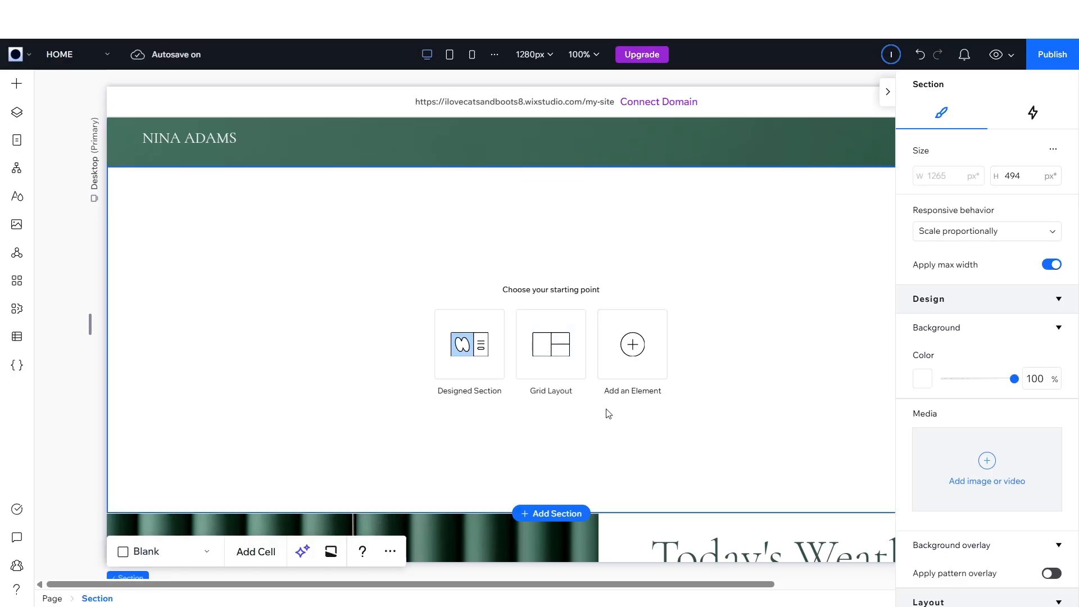
- Add an Embed Code element to the new section
{"action": "left_click", "coordinate": [643, 345]}
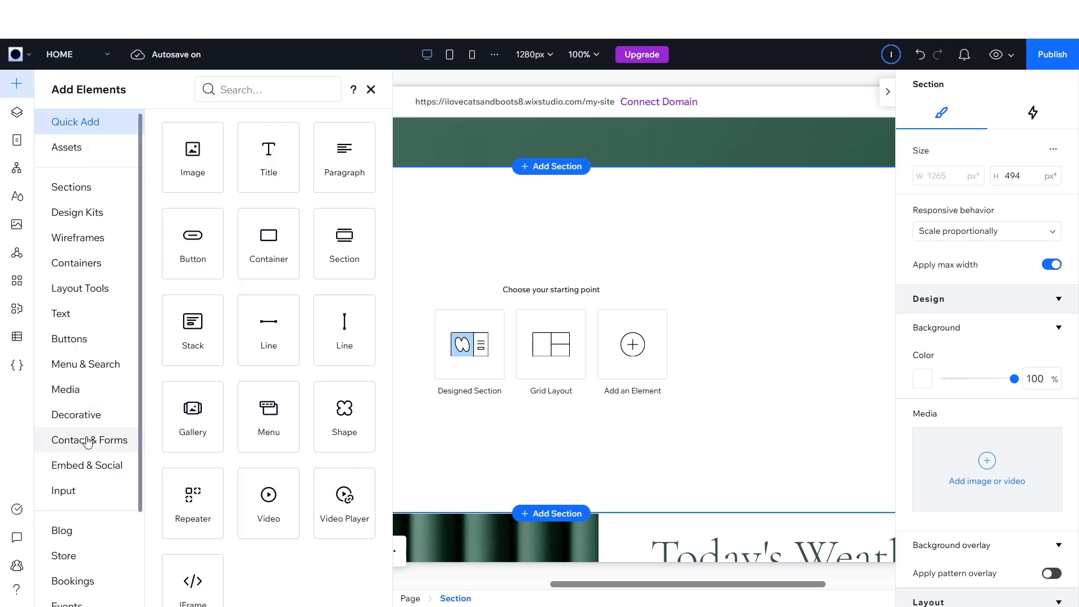
{"action": "left_click", "coordinate": [108, 475]}
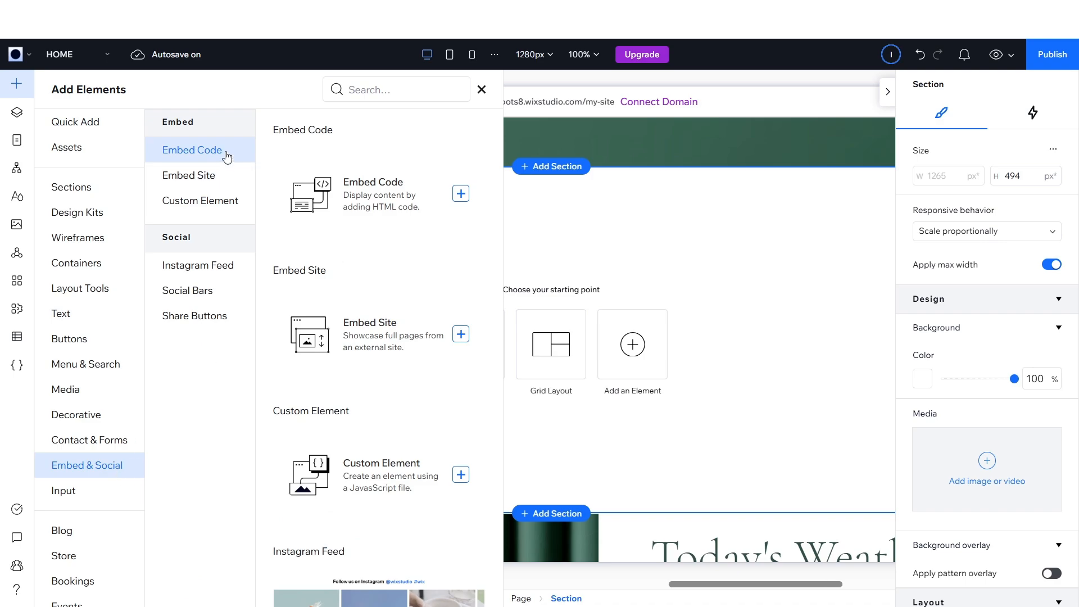
{"action": "left_click", "coordinate": [460, 193]}
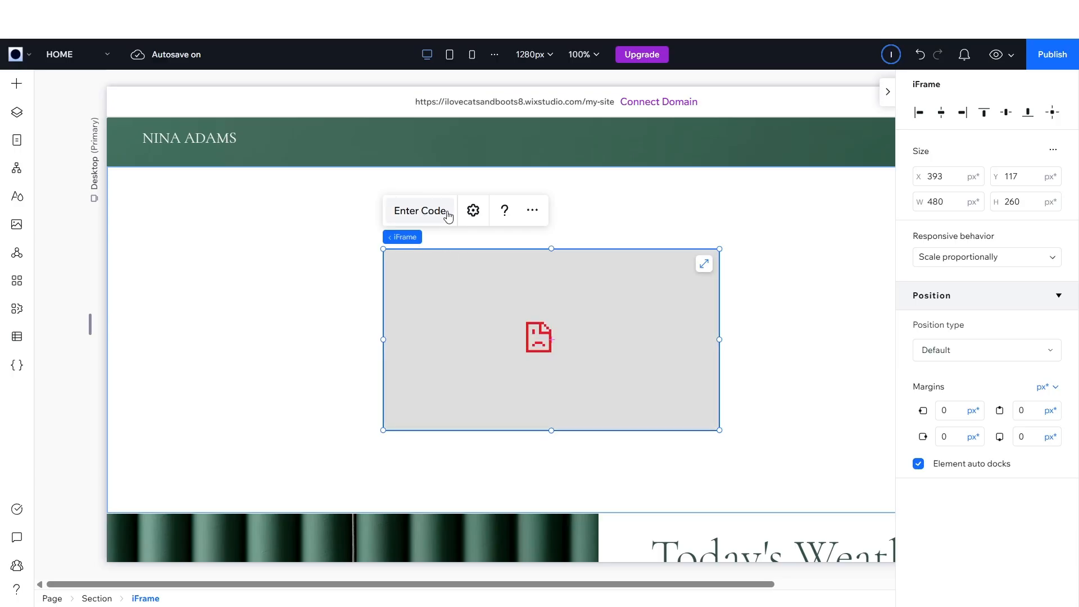
- Replace the placeholder HTML in the embed element with the copied Elfsight code and update it
{"action": "left_click", "coordinate": [445, 218]}
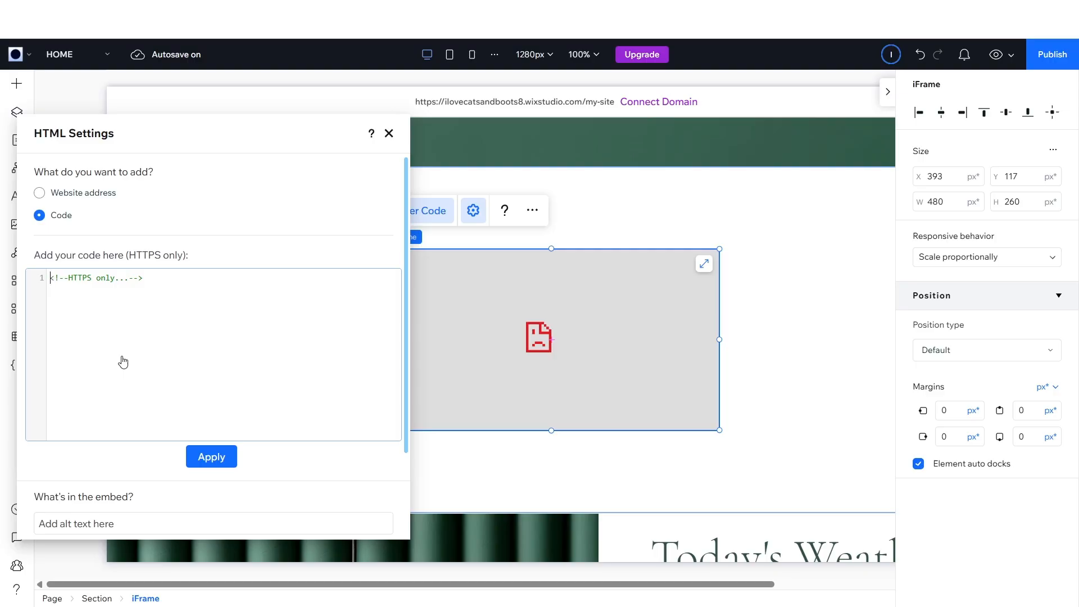
{"action": "key", "text": "ctrl+a"}
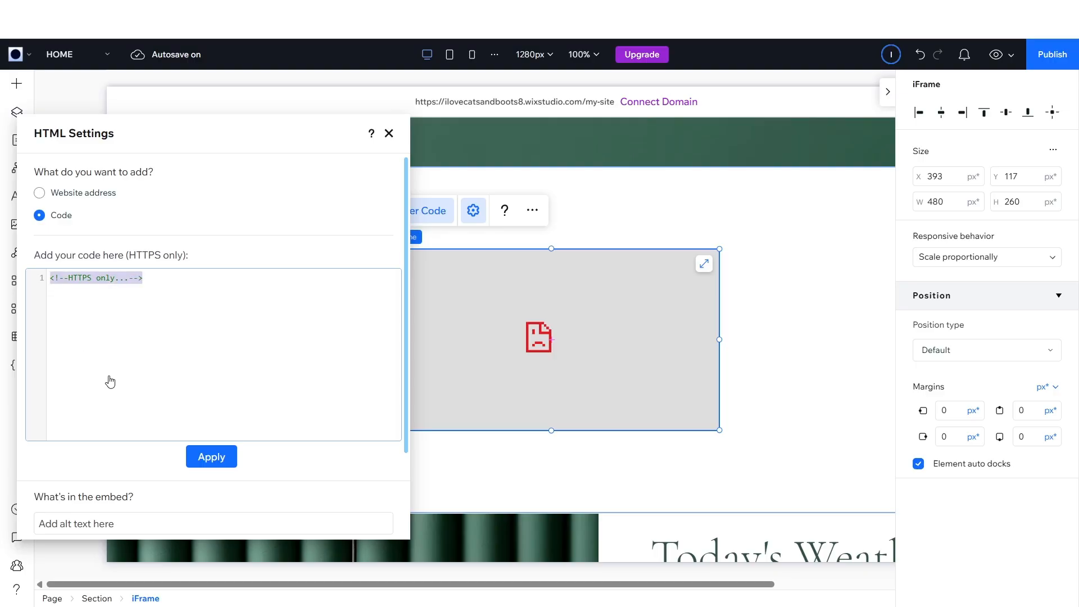
{"action": "key", "text": "BackSpace"}
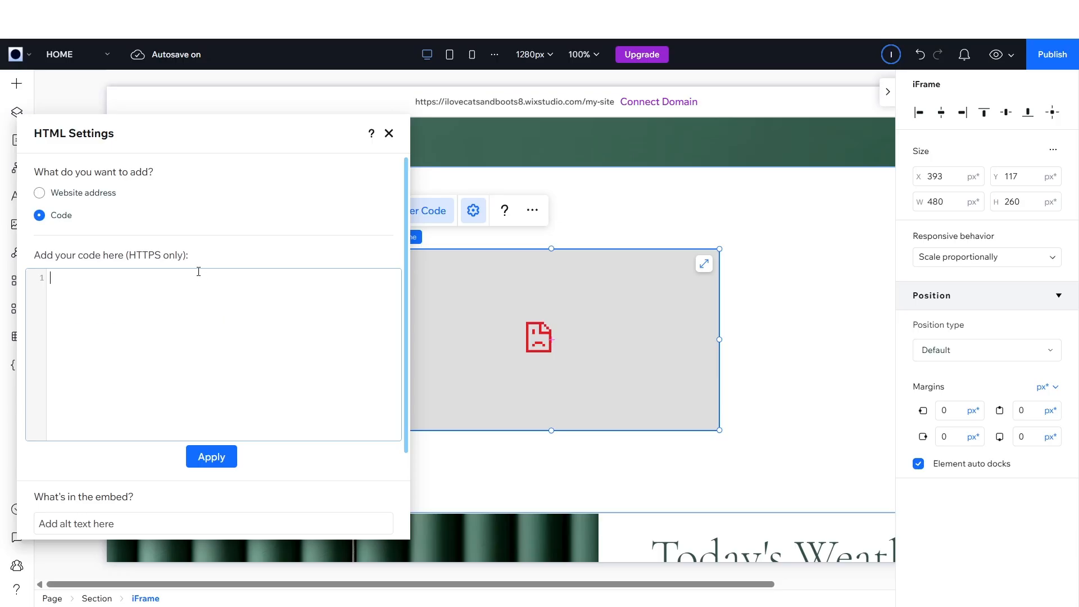
{"action": "key", "text": "ctrl+v"}
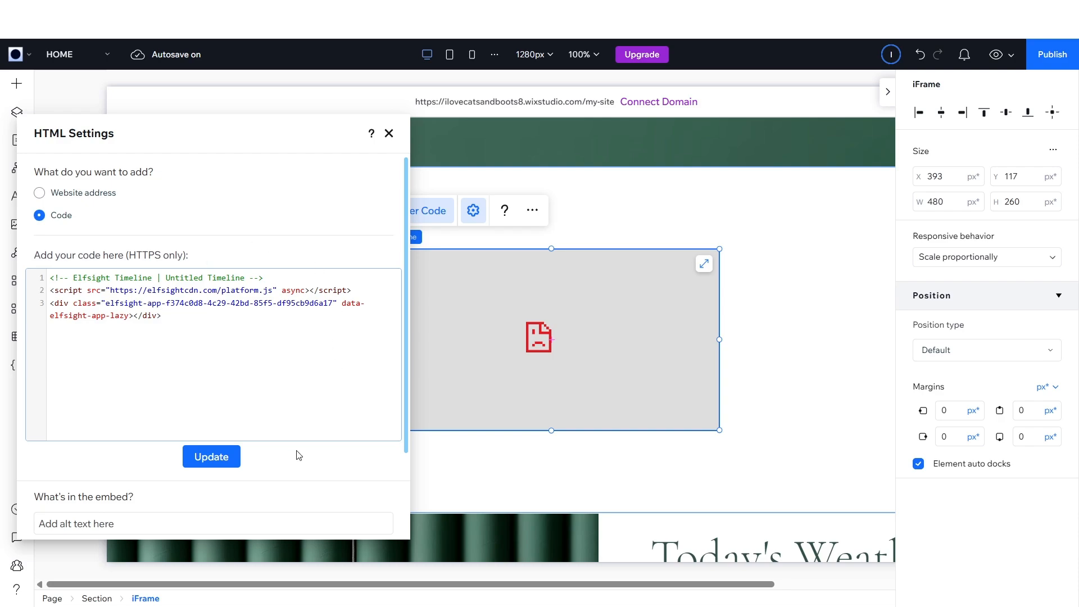
{"action": "left_click", "coordinate": [203, 465]}
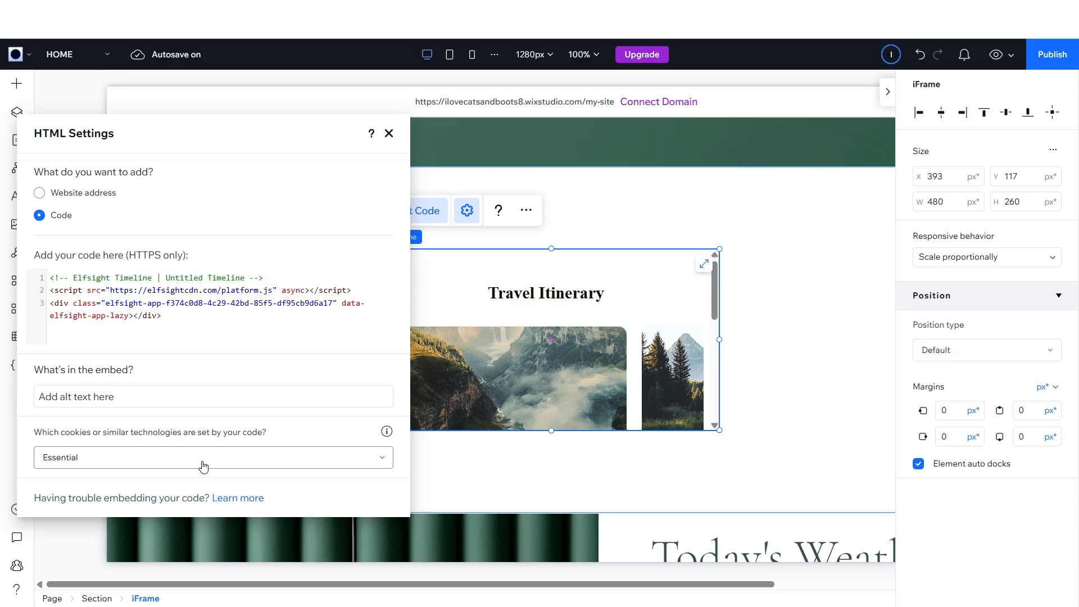
{"action": "left_click", "coordinate": [481, 358]}
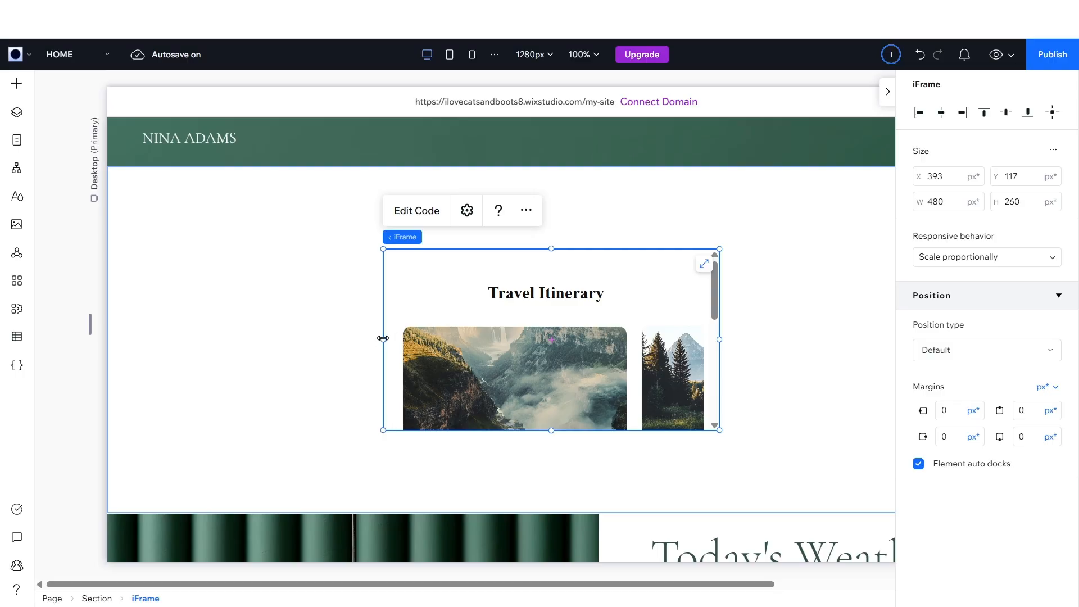
- Widen the embed element to about 805 px by stretching its left edge
{"action": "left_click_drag", "start_coordinate": [382, 338], "coordinate": [154, 373]}
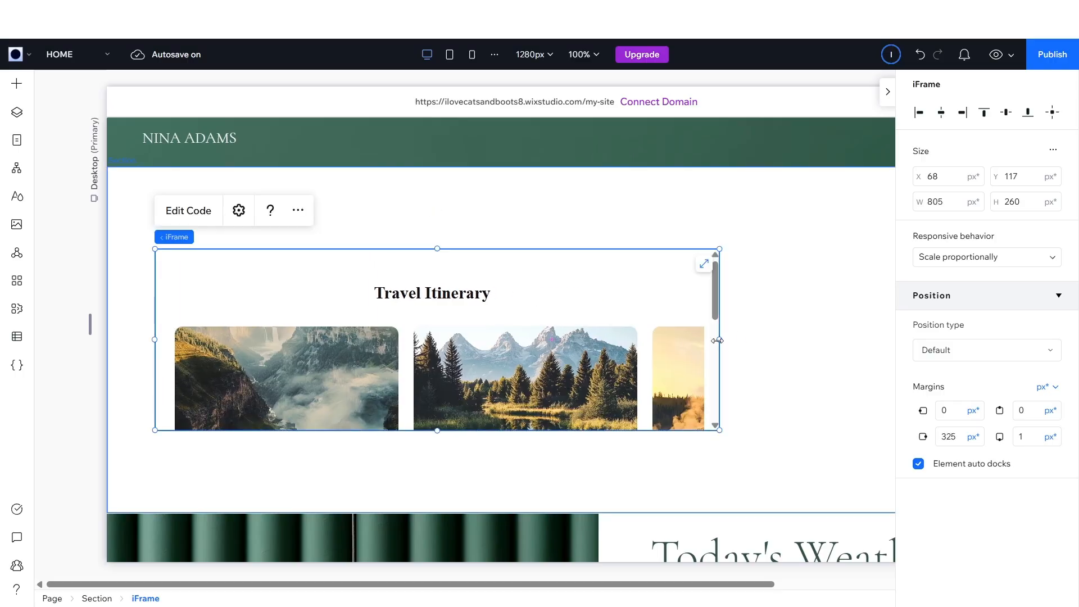
- Stretch the embed element's right edge to widen it across the section
{"action": "left_click_drag", "start_coordinate": [717, 341], "coordinate": [884, 341]}
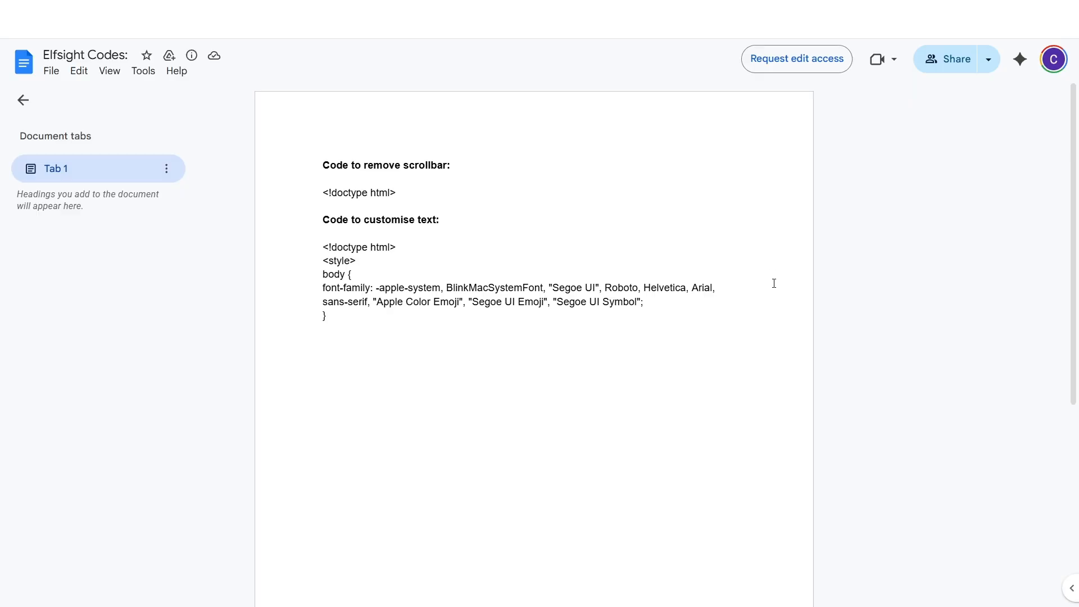
- Copy the font-customisation style code from the Elfsight Codes document
{"action": "left_click_drag", "start_coordinate": [301, 224], "coordinate": [436, 222]}
{"action": "left_click_drag", "start_coordinate": [318, 247], "coordinate": [375, 315]}
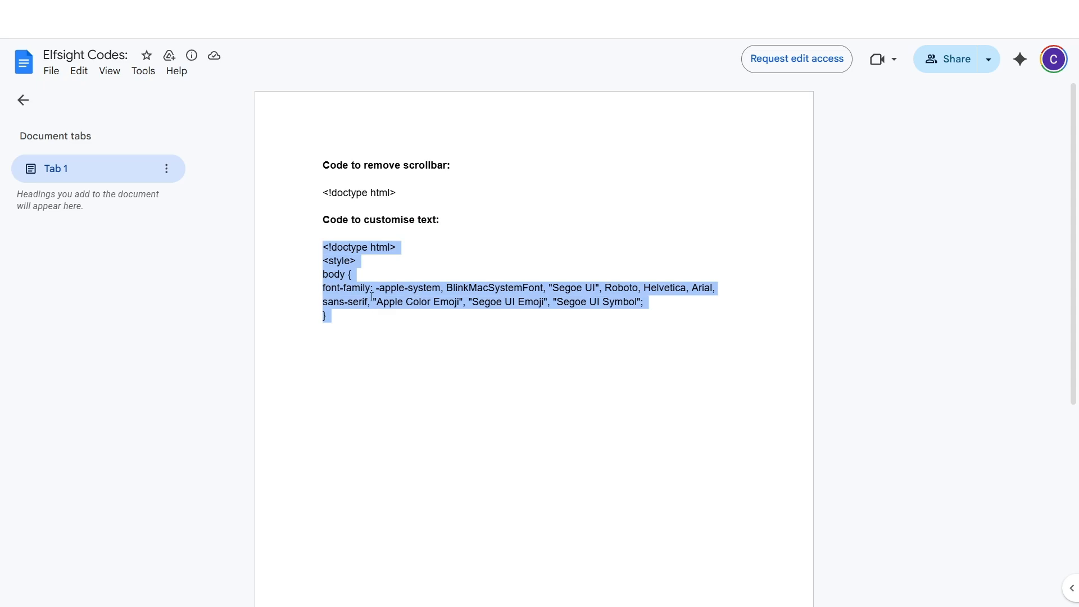
{"action": "right_click", "coordinate": [369, 291]}
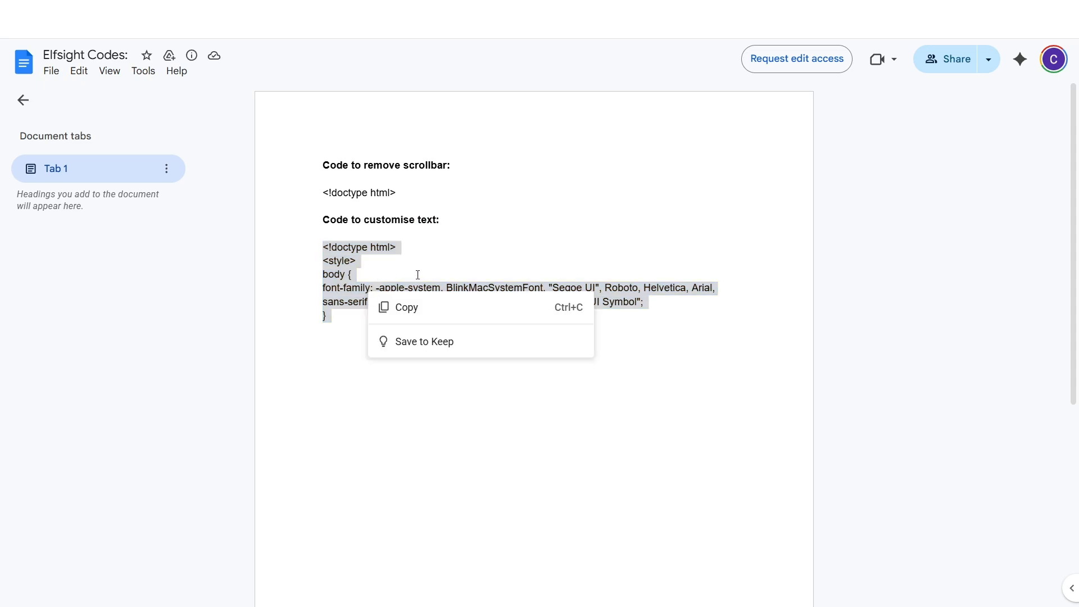
{"action": "left_click", "coordinate": [430, 308]}
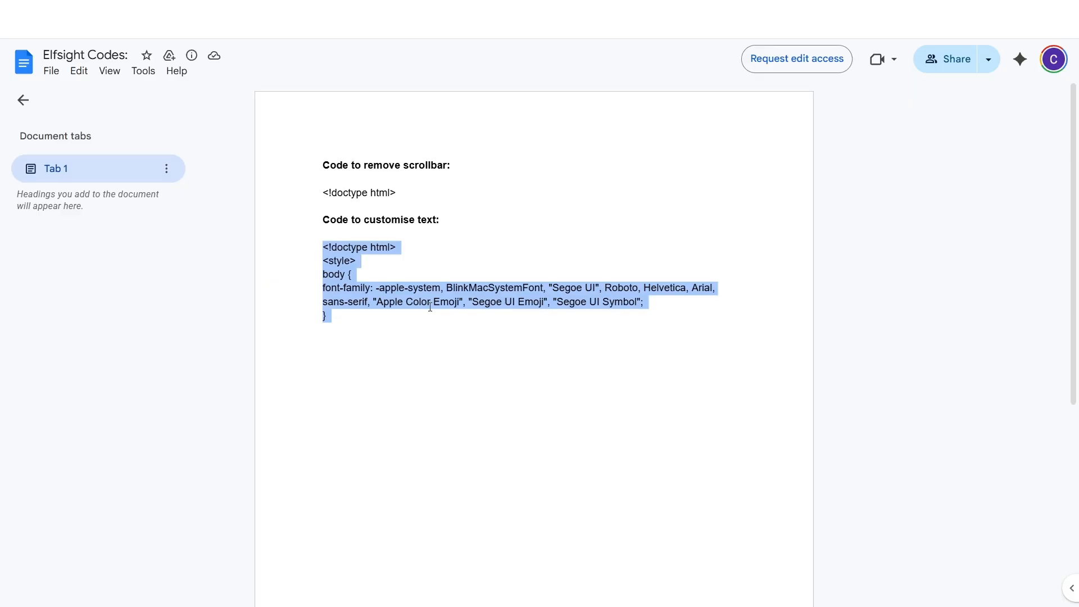
- Return to the site editor, append the copied style code after the embed's existing code, and update the embed
{"action": "left_click", "coordinate": [344, 10]}
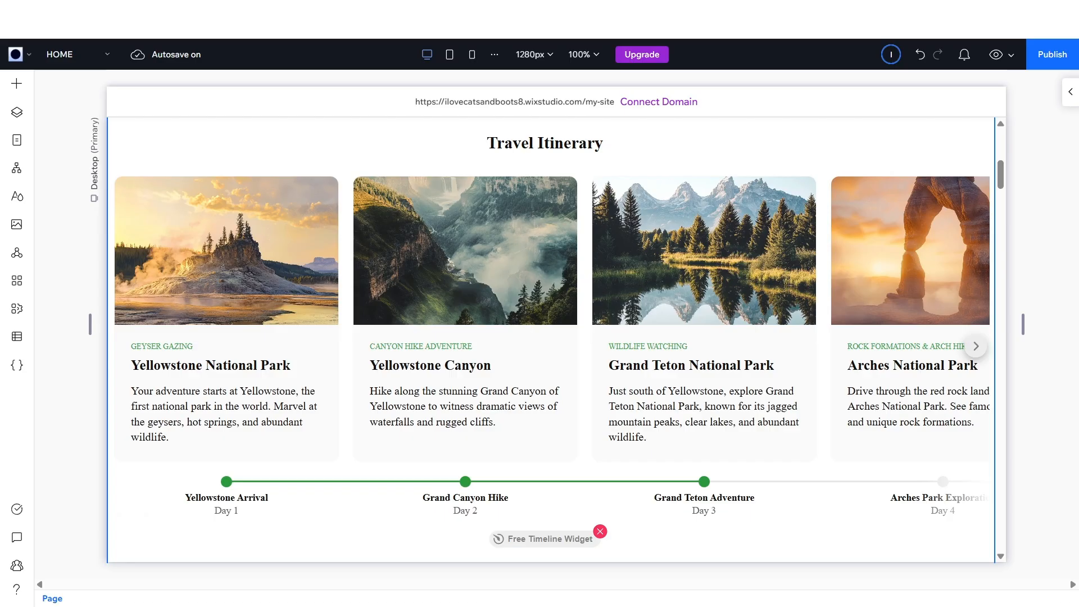
{"action": "left_click", "coordinate": [564, 282]}
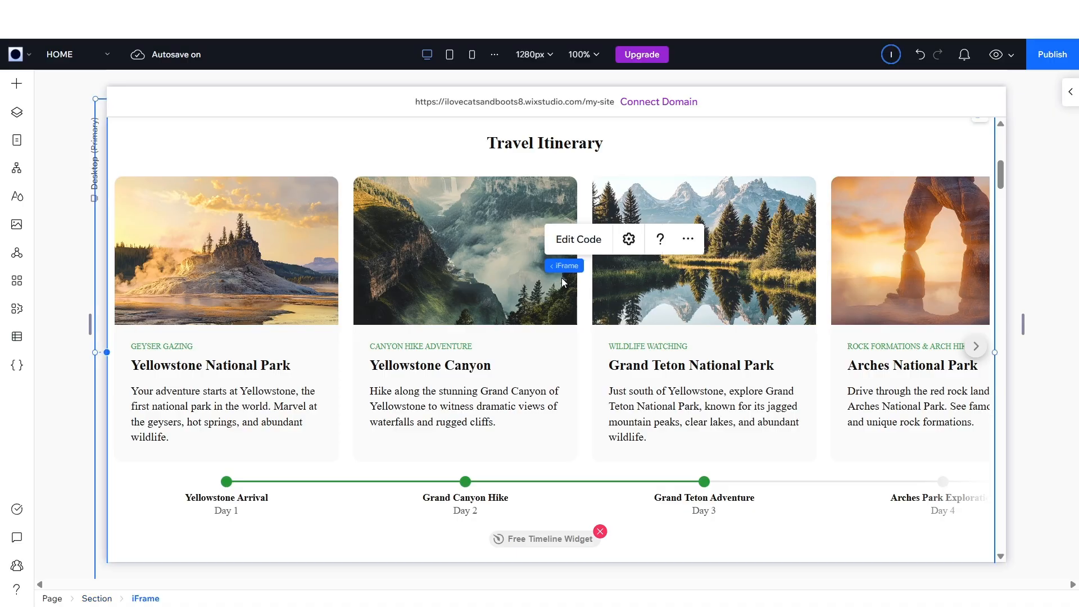
{"action": "left_click", "coordinate": [578, 247]}
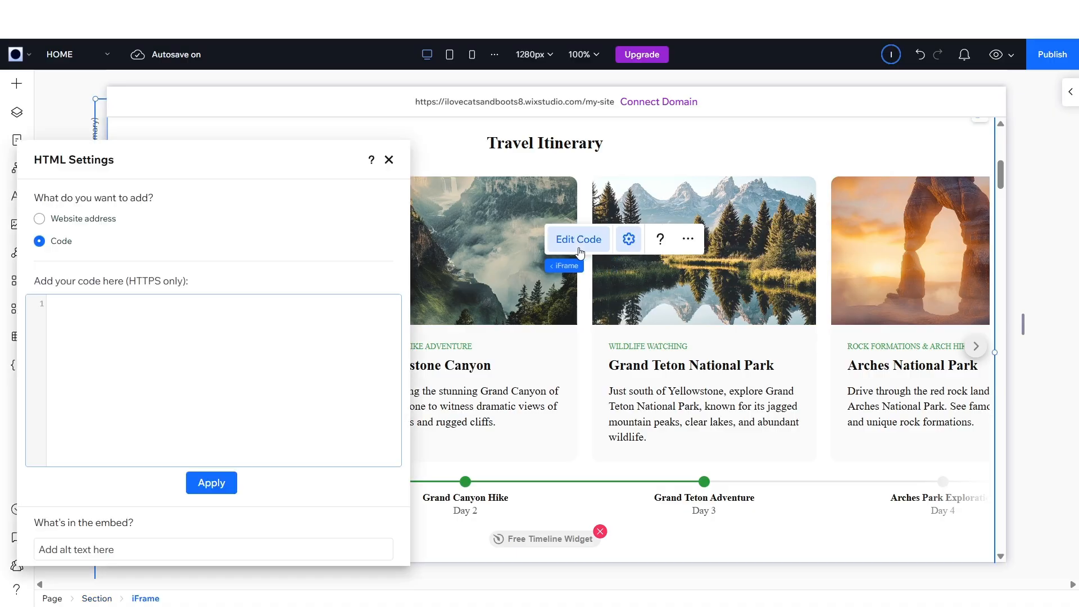
{"action": "left_click", "coordinate": [198, 347]}
{"action": "key", "text": "ctrl+v"}
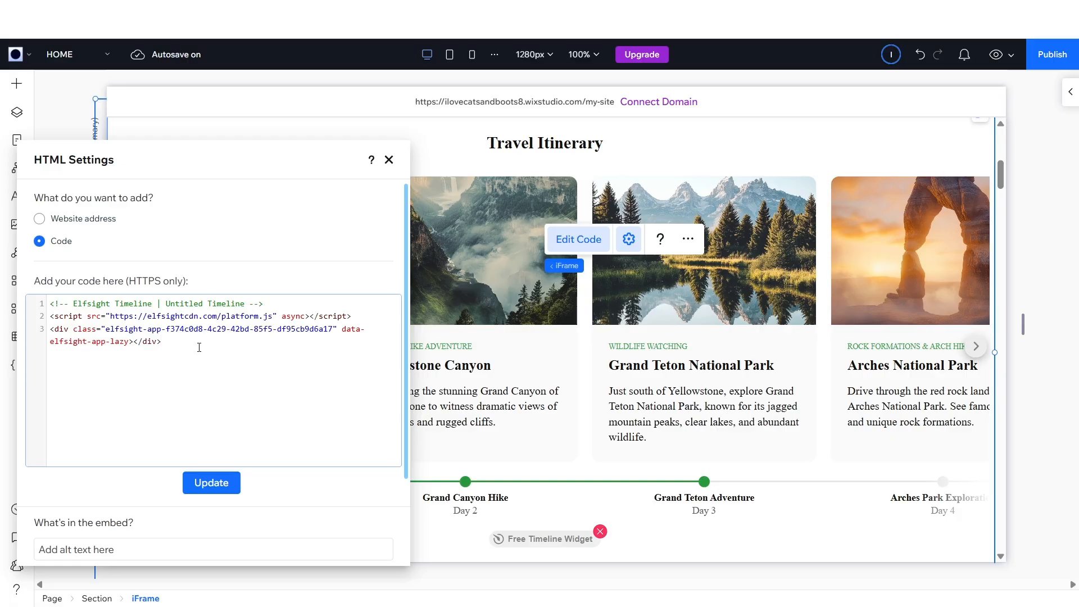
{"action": "key", "text": "ctrl+v"}
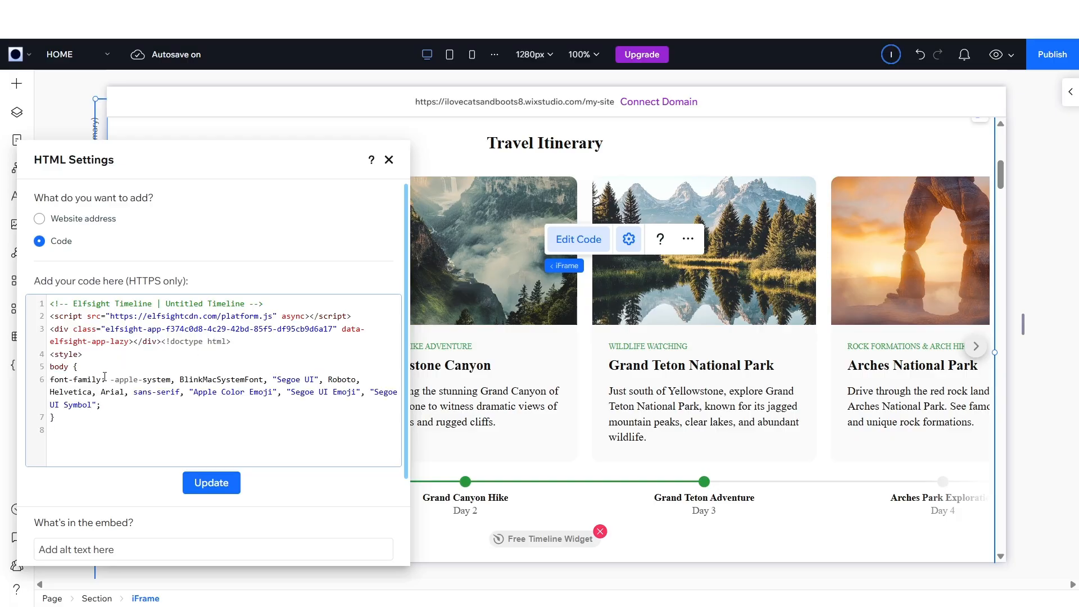
{"action": "left_click_drag", "start_coordinate": [106, 379], "coordinate": [119, 406]}
{"action": "left_click", "coordinate": [118, 406]}
{"action": "left_click", "coordinate": [235, 482]}
{"action": "left_click", "coordinate": [1045, 428]}
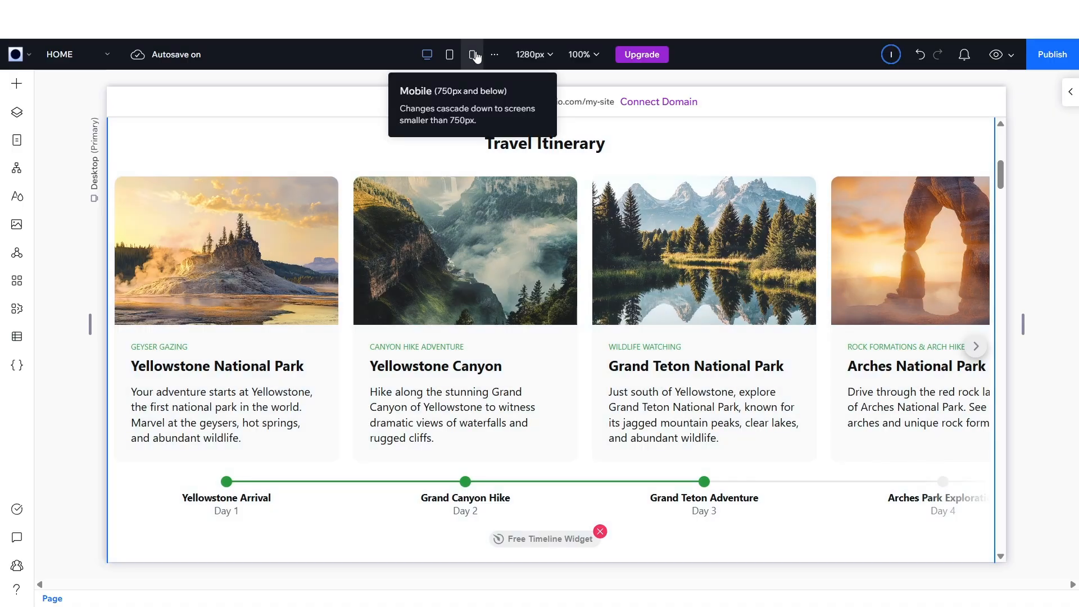
- Preview the site and browse the timeline carousel forward and back
{"action": "left_click", "coordinate": [997, 55]}
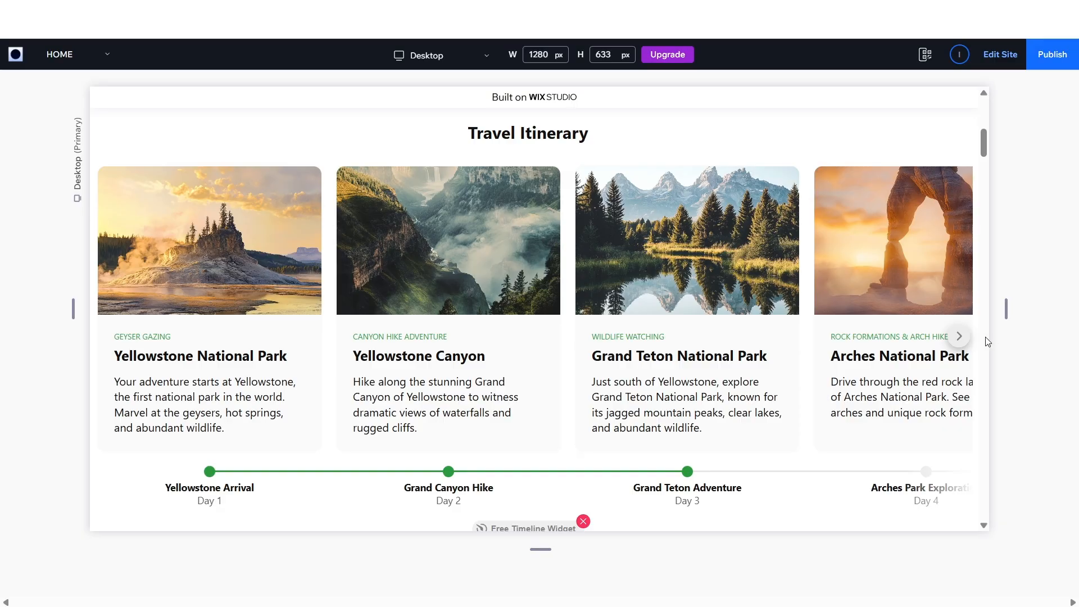
{"action": "left_click", "coordinate": [960, 338]}
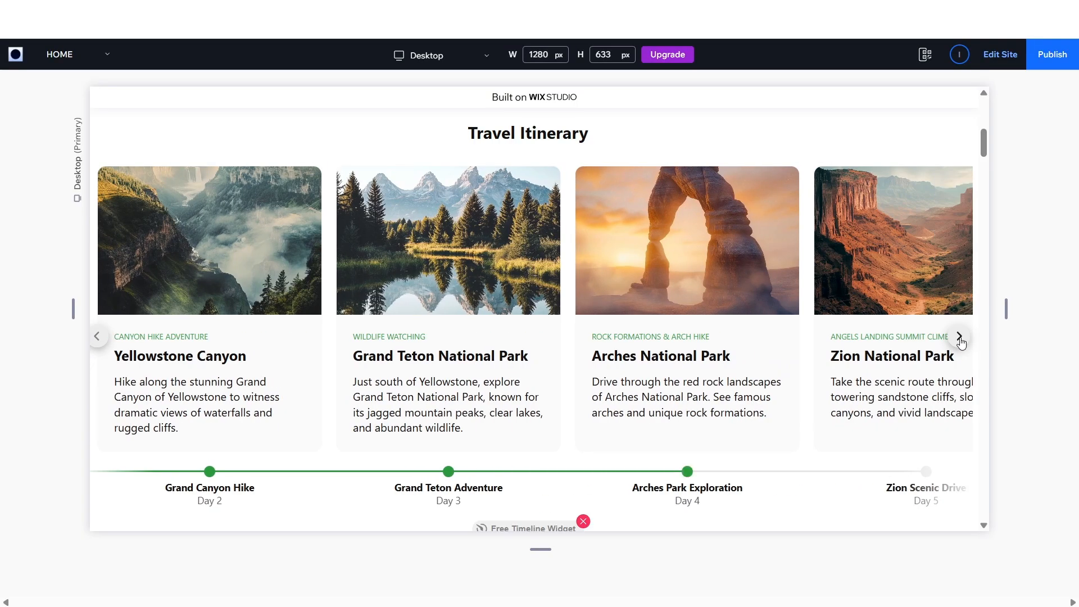
{"action": "left_click", "coordinate": [961, 340]}
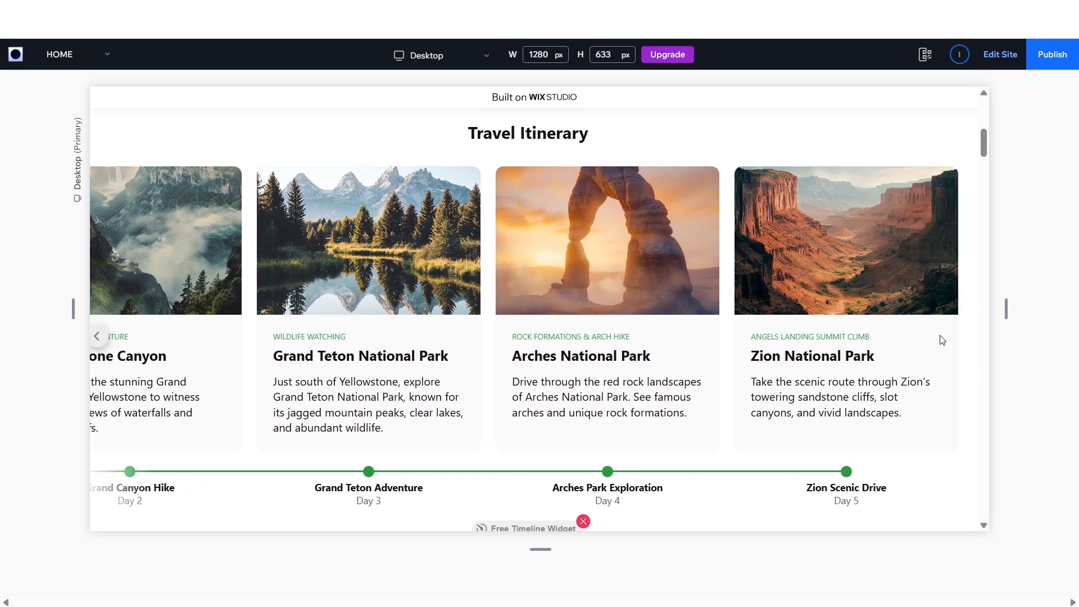
{"action": "left_click", "coordinate": [96, 337]}
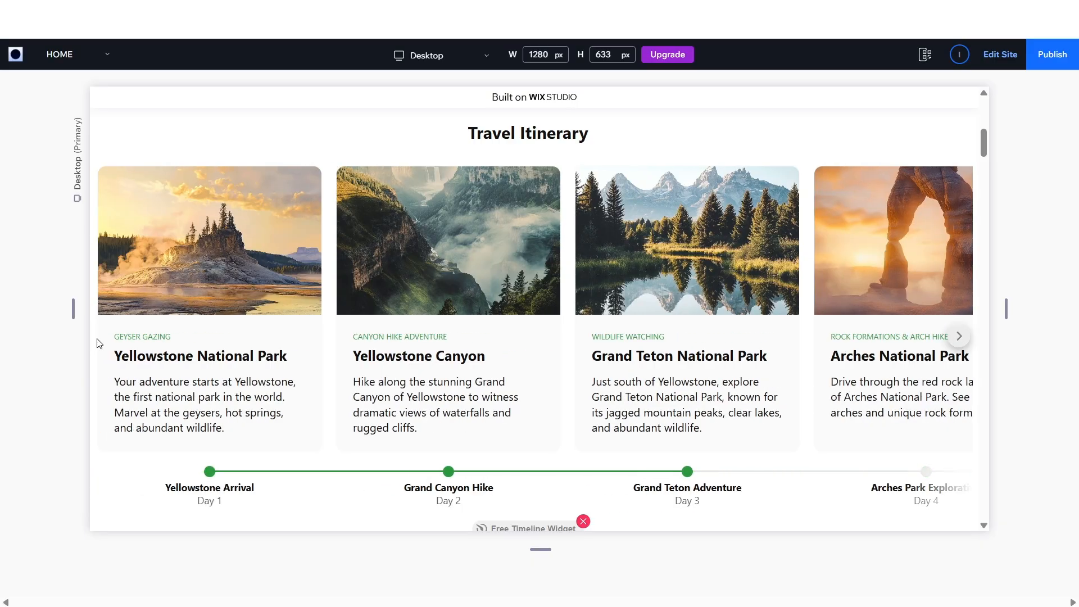